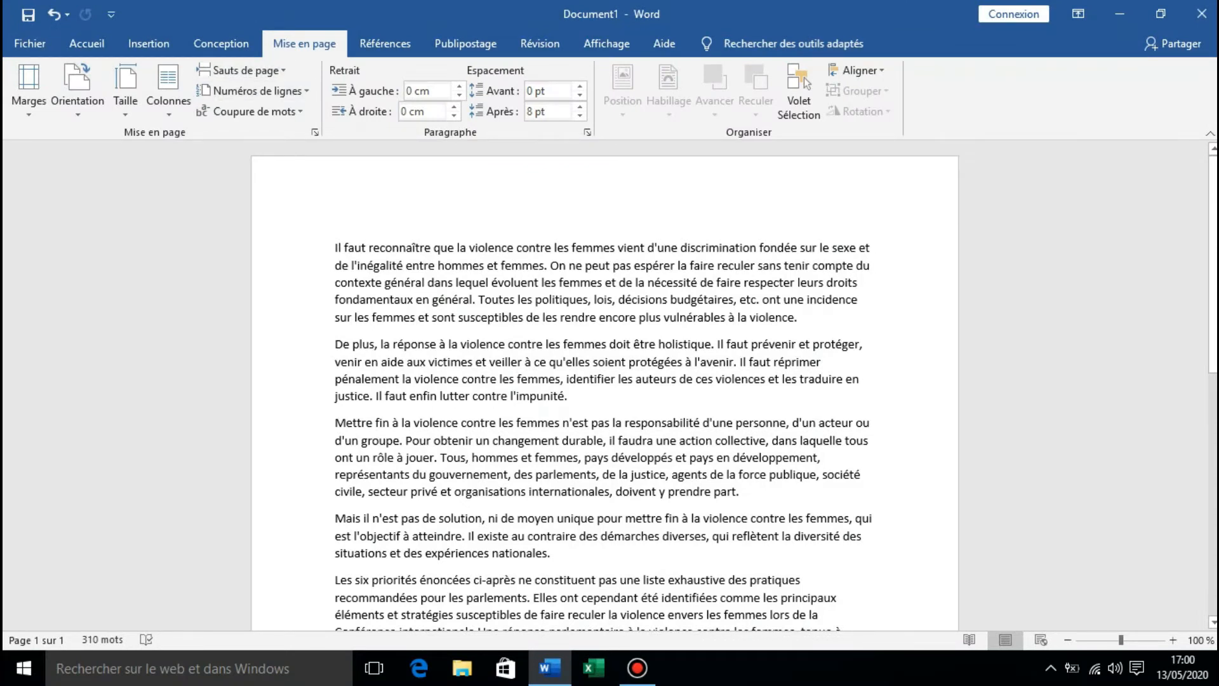
Apply the Larges margin preset to the document, with 2,54 cm top and bottom and 5,08 cm on the sides.
click(221, 43)
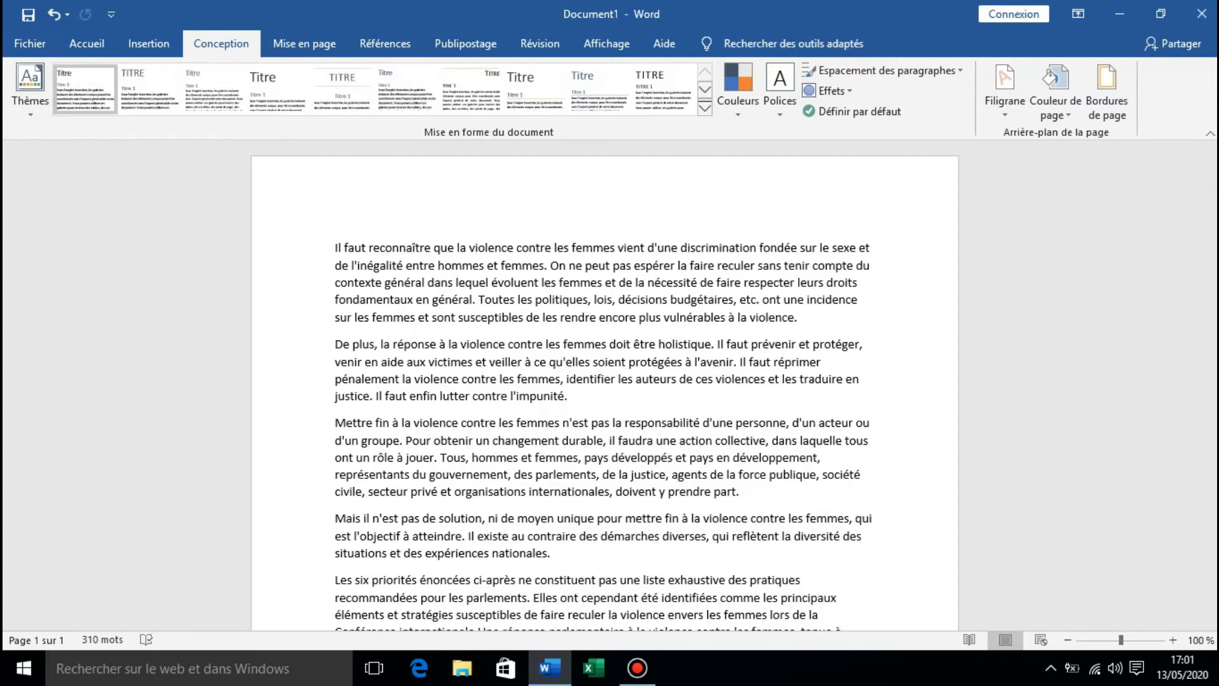
click(304, 44)
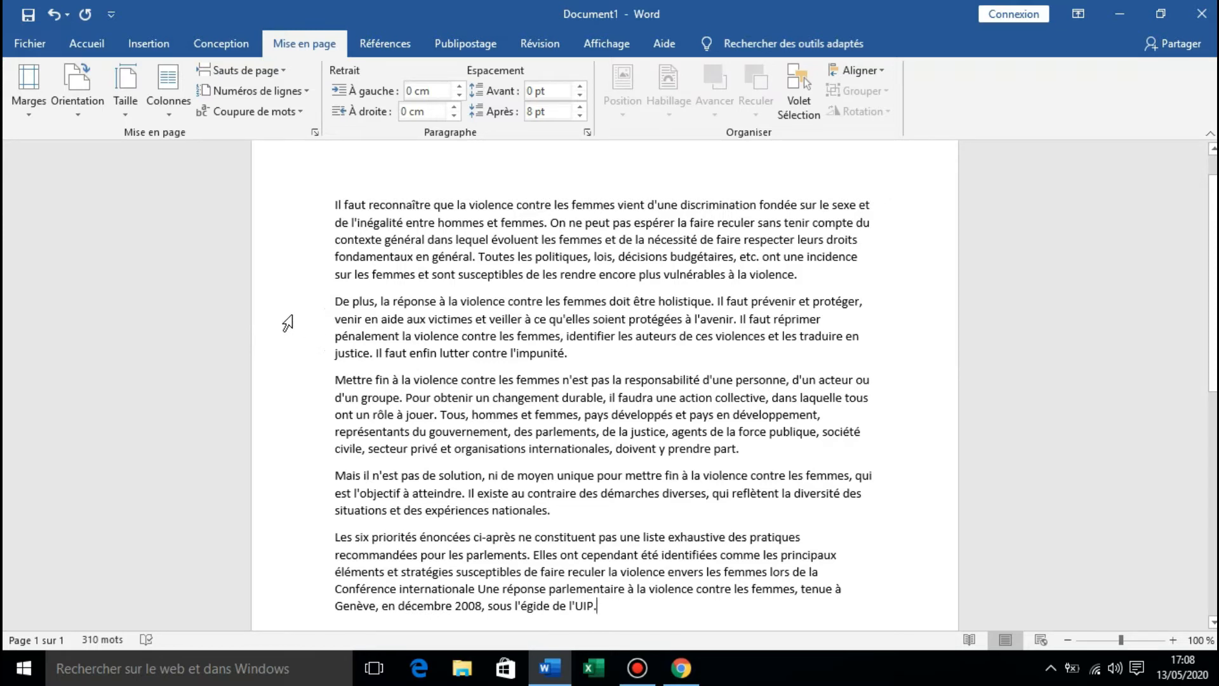
click(32, 109)
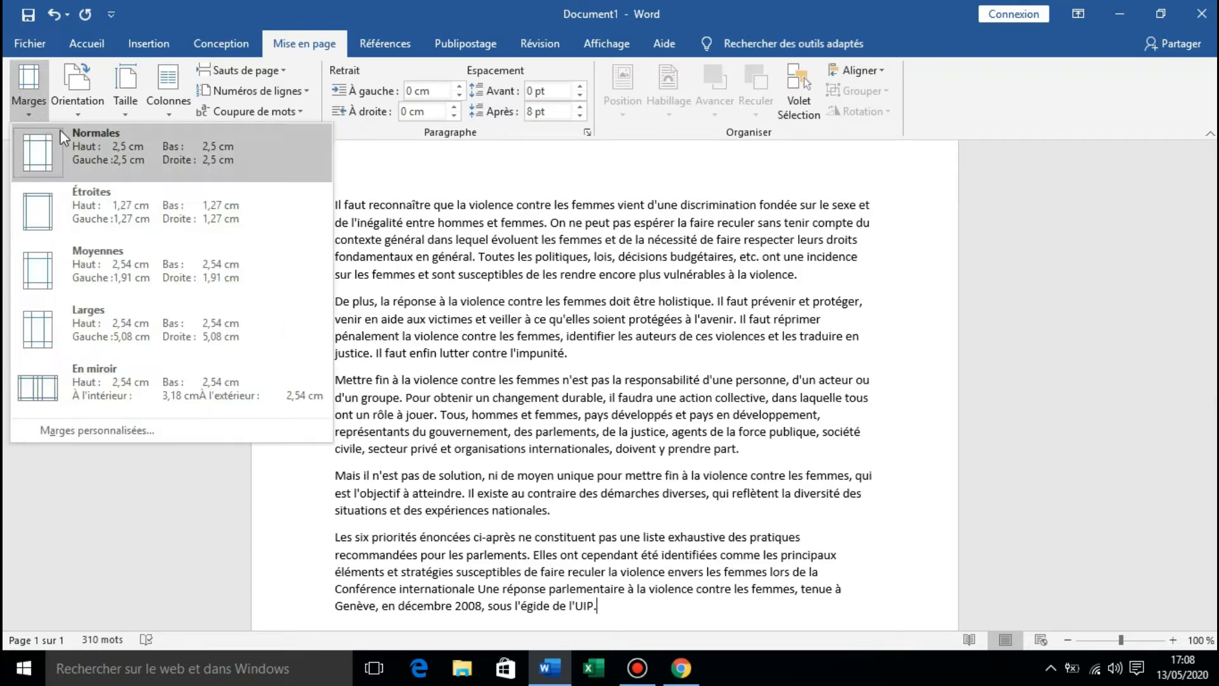
click(87, 339)
scroll(528, 468, up, 5)
scroll(531, 468, down, 4)
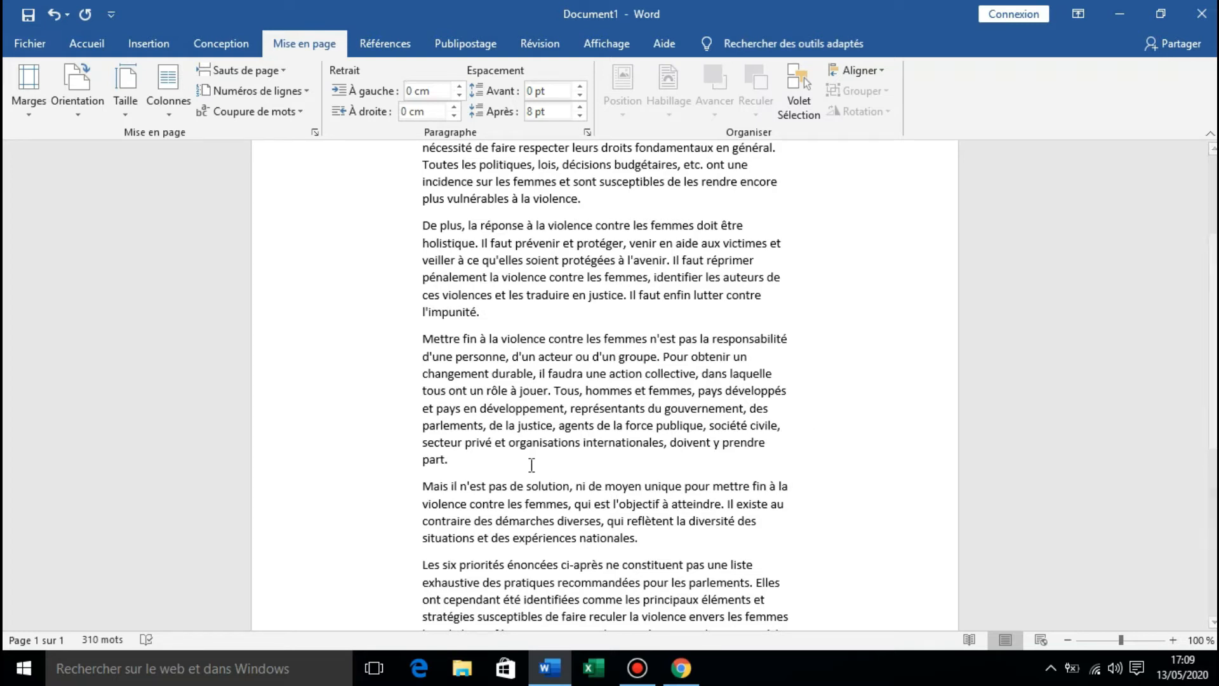
View the custom margin settings for the document and close them without changing anything.
click(32, 97)
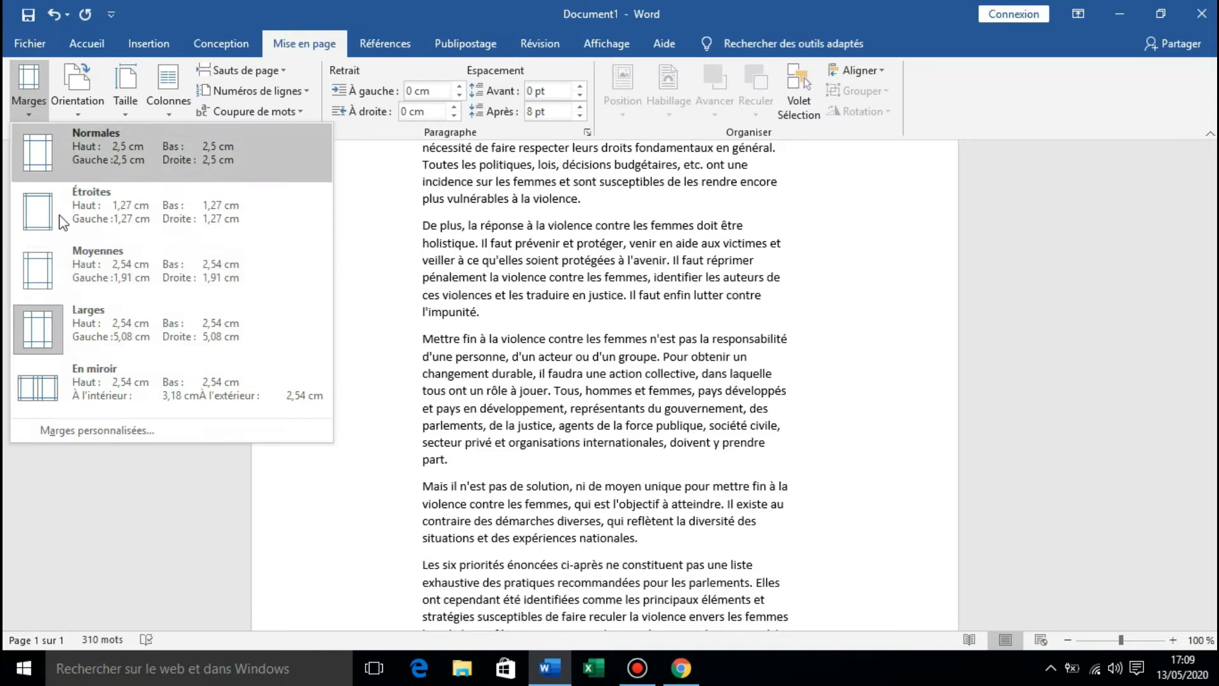
click(126, 437)
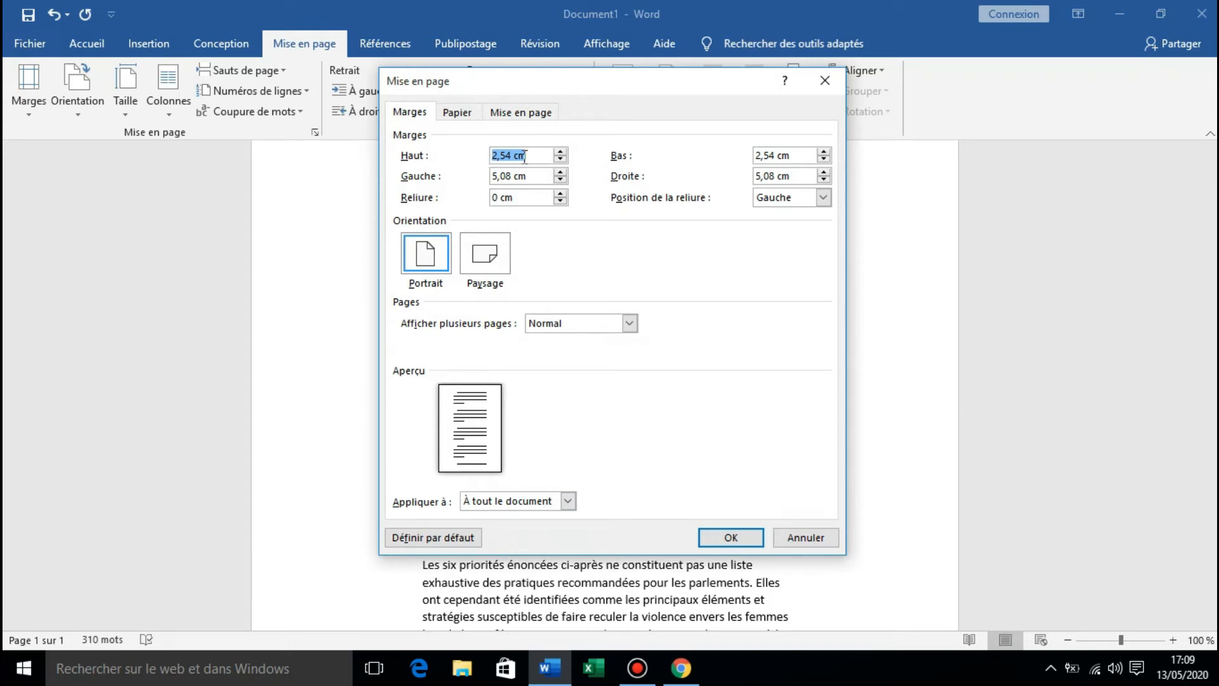
click(806, 538)
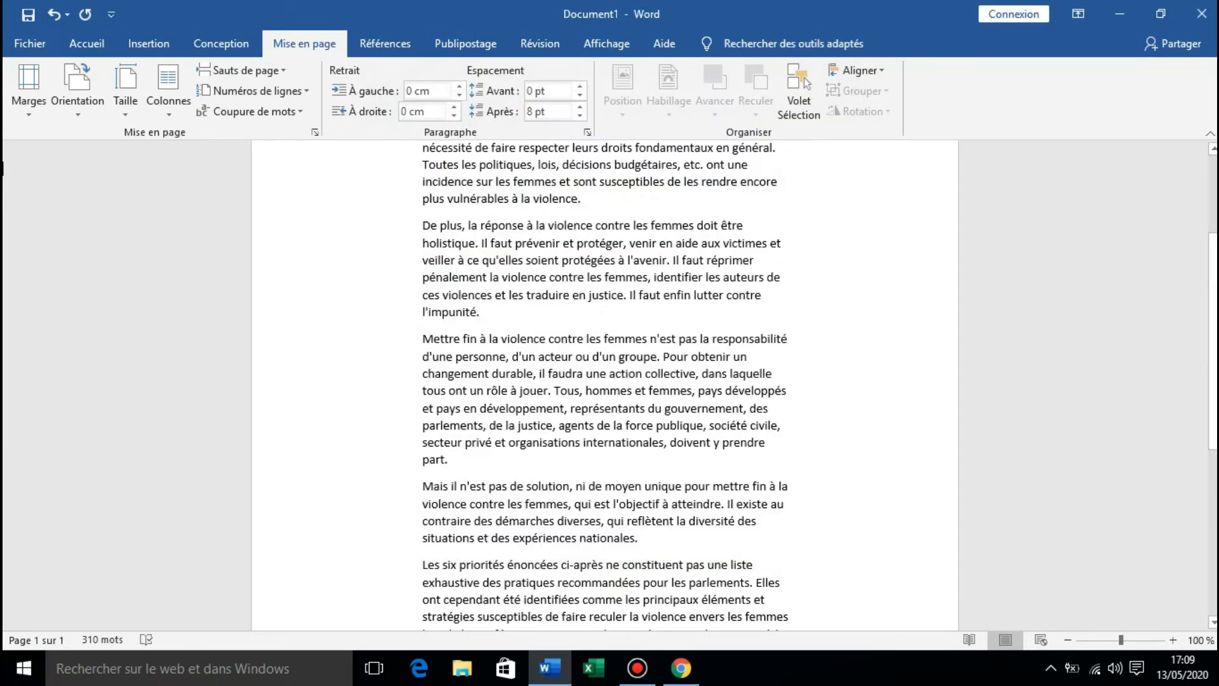
Apply the Normales margin preset to the document, with 2,5 cm on all sides.
click(33, 96)
click(64, 142)
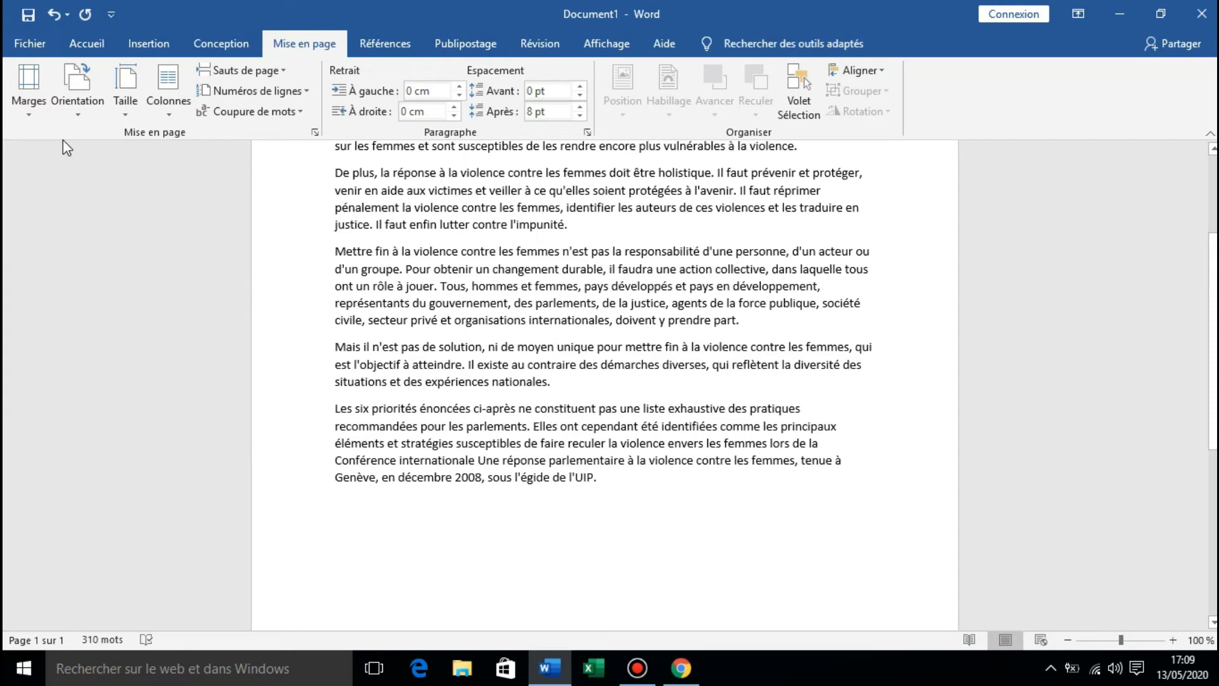
scroll(254, 314, up, 5)
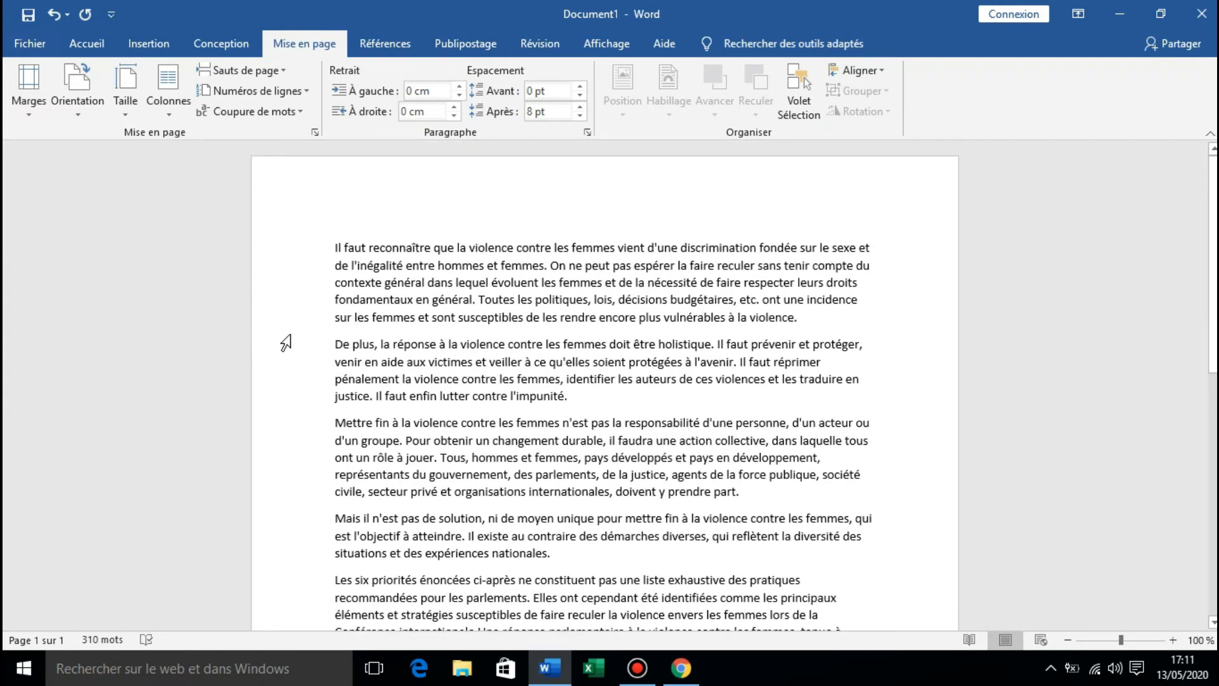
Try the landscape (Paysage) page orientation and return the page to Portrait.
click(81, 120)
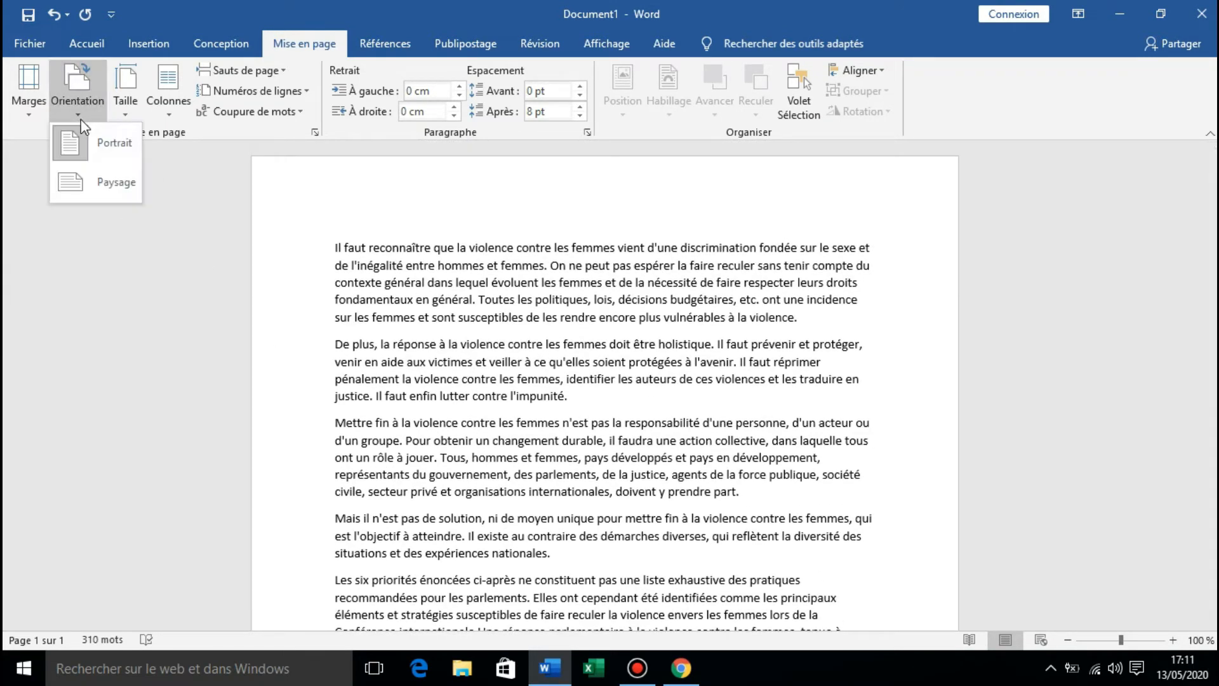
click(89, 185)
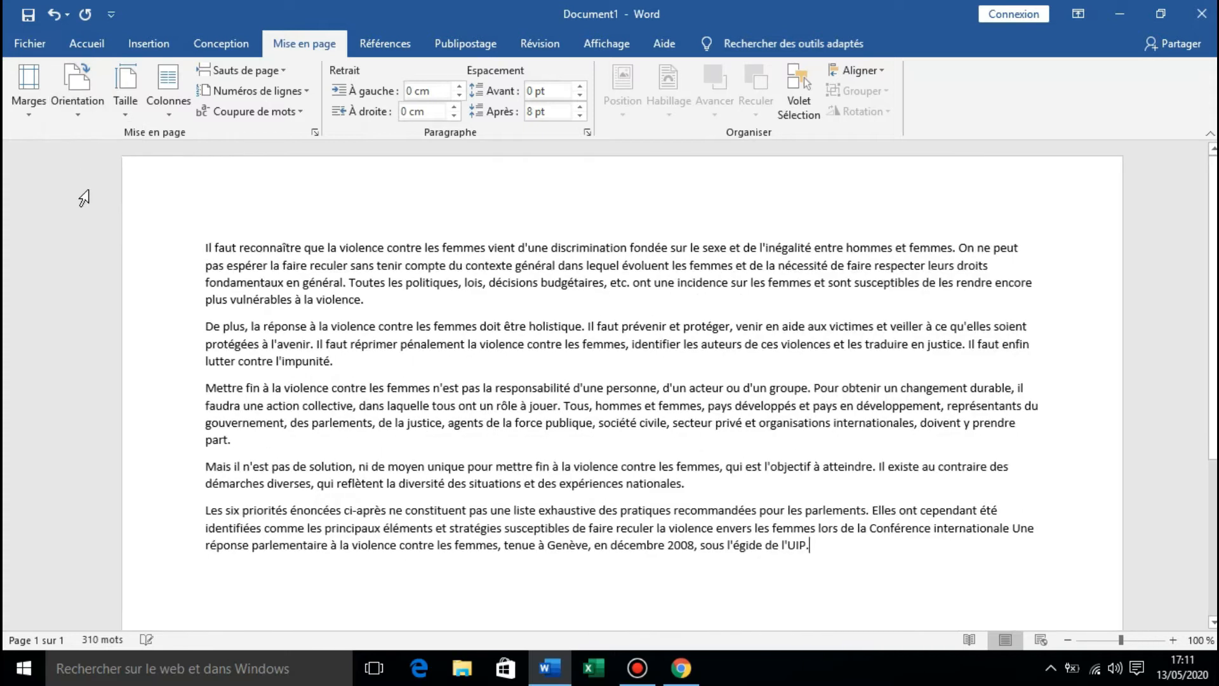
click(74, 113)
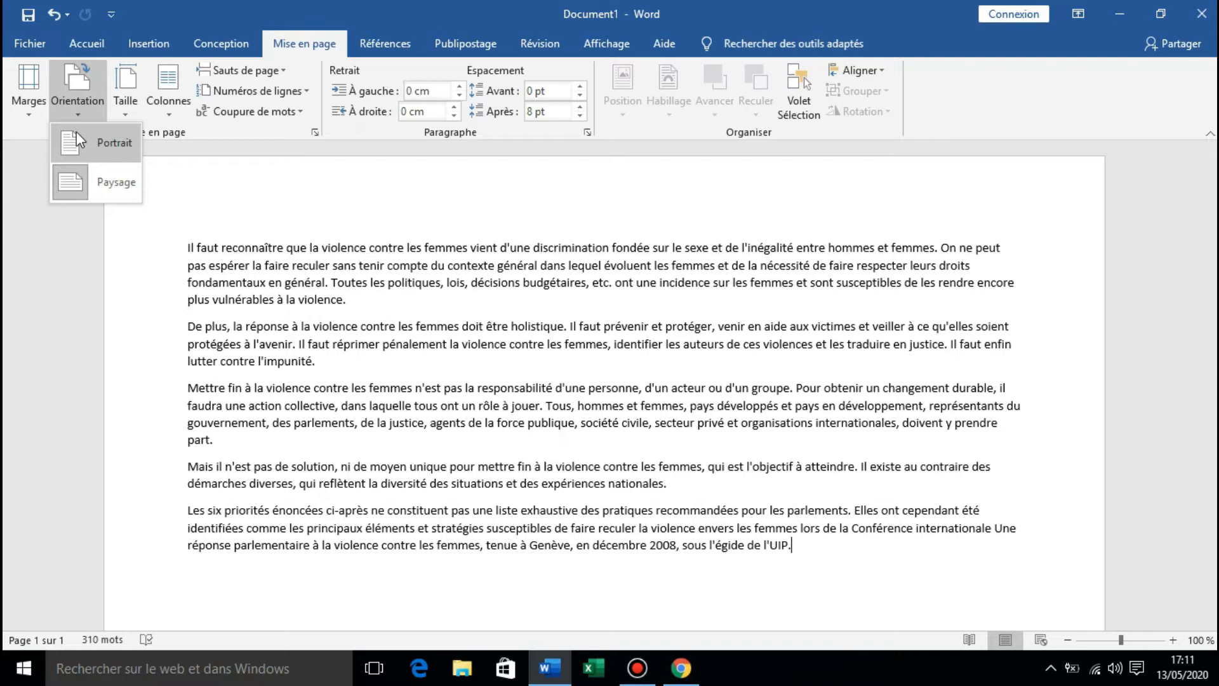
click(76, 134)
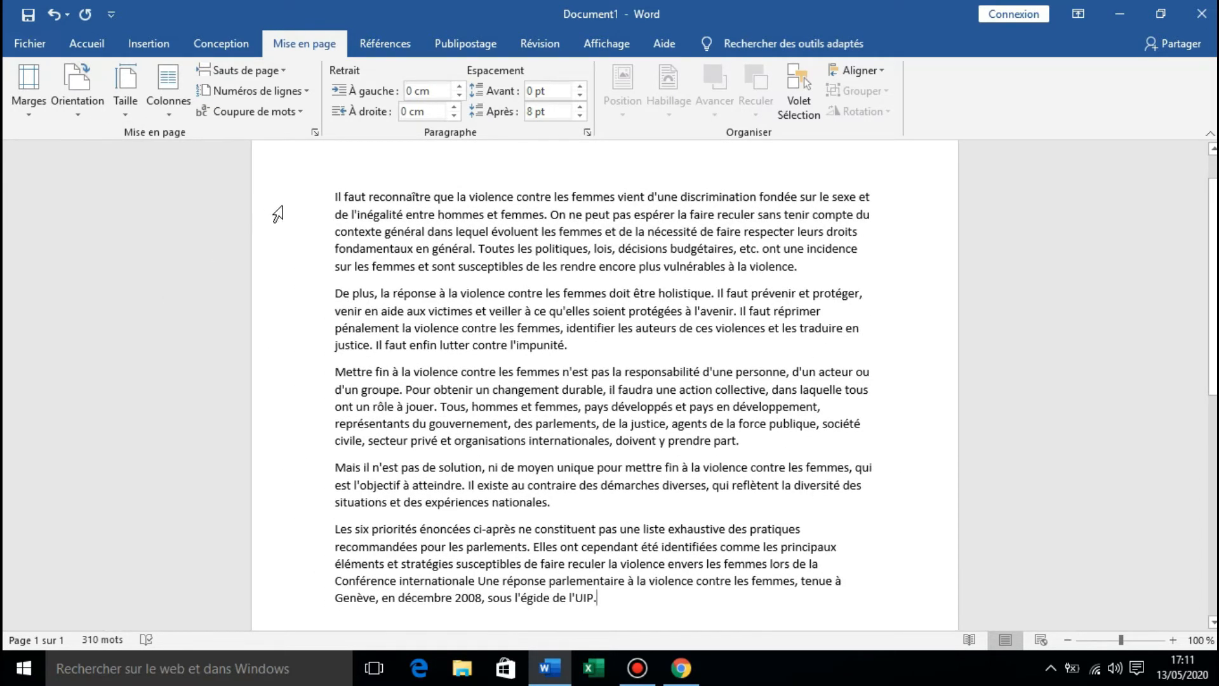
scroll(280, 209, up, 1)
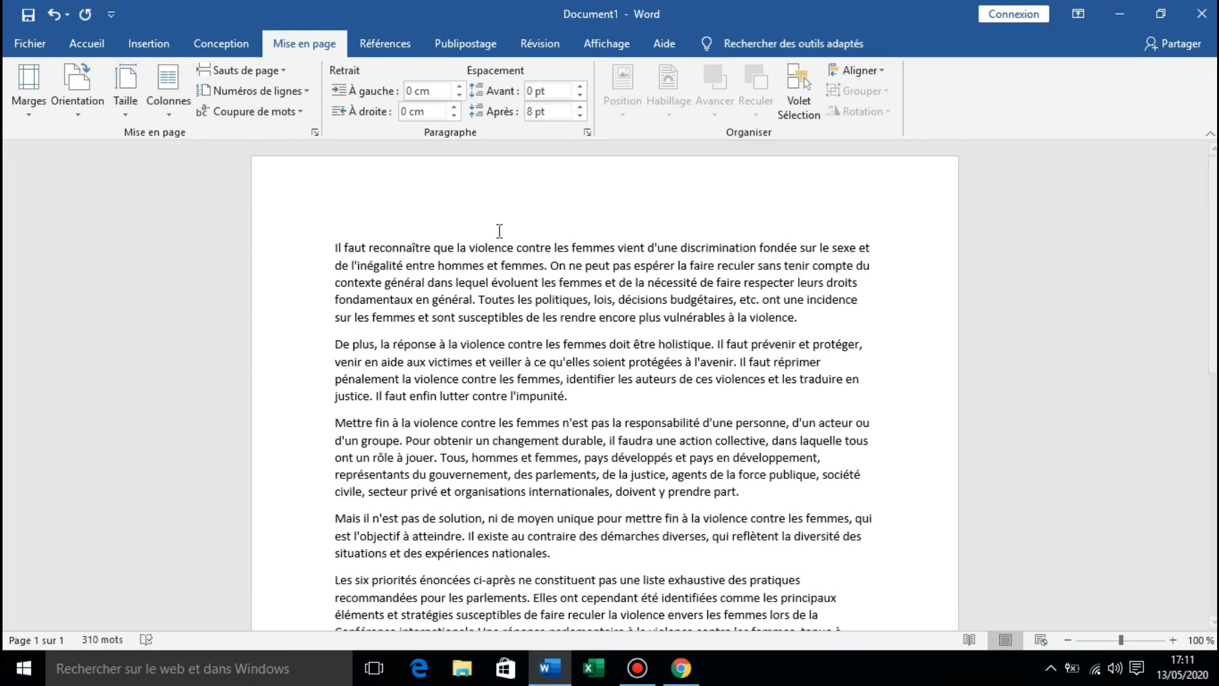
scroll(505, 266, down, 2)
scroll(509, 299, up, 1)
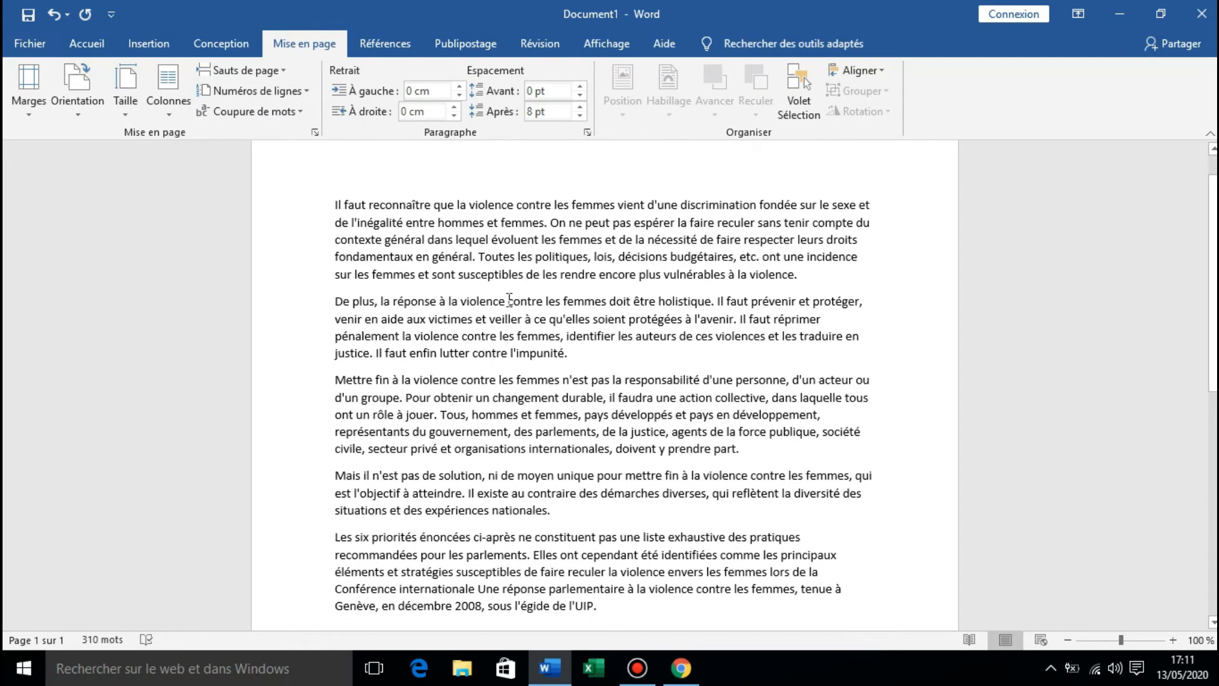
scroll(509, 300, down, 1)
scroll(509, 300, up, 1)
Try the A3 paper size (29,7 x 42 cm) and the A5 paper size (14,8 x 21 cm) on the document.
click(109, 110)
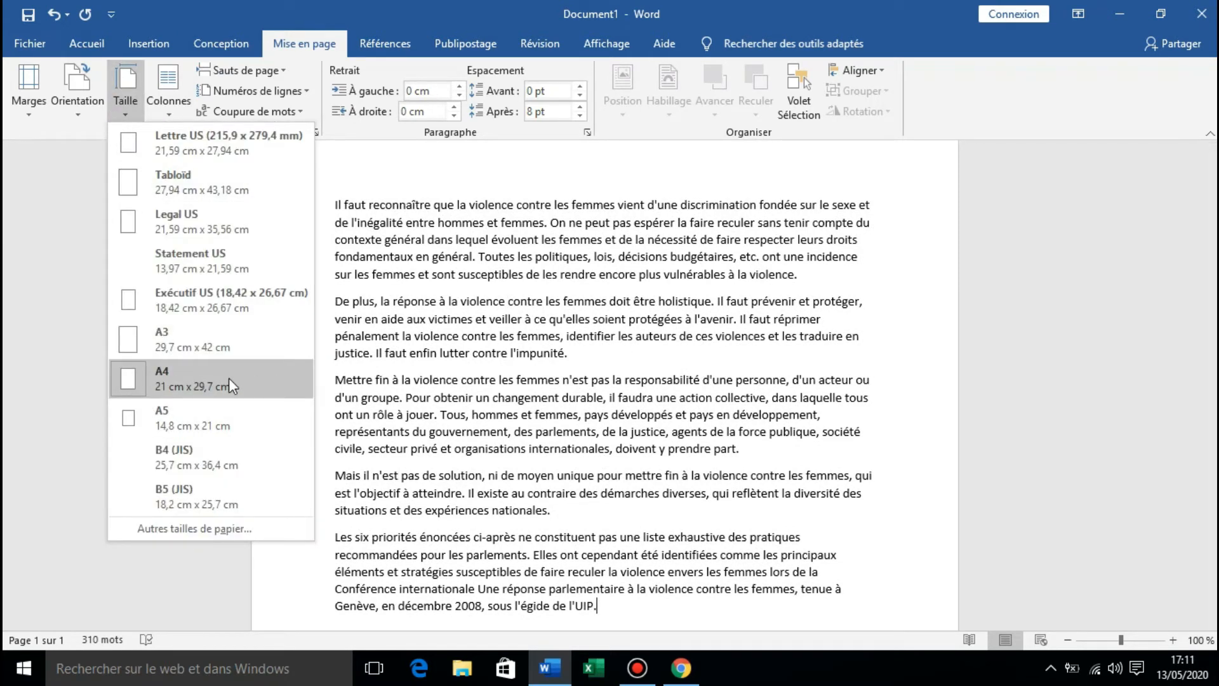
click(222, 350)
click(125, 95)
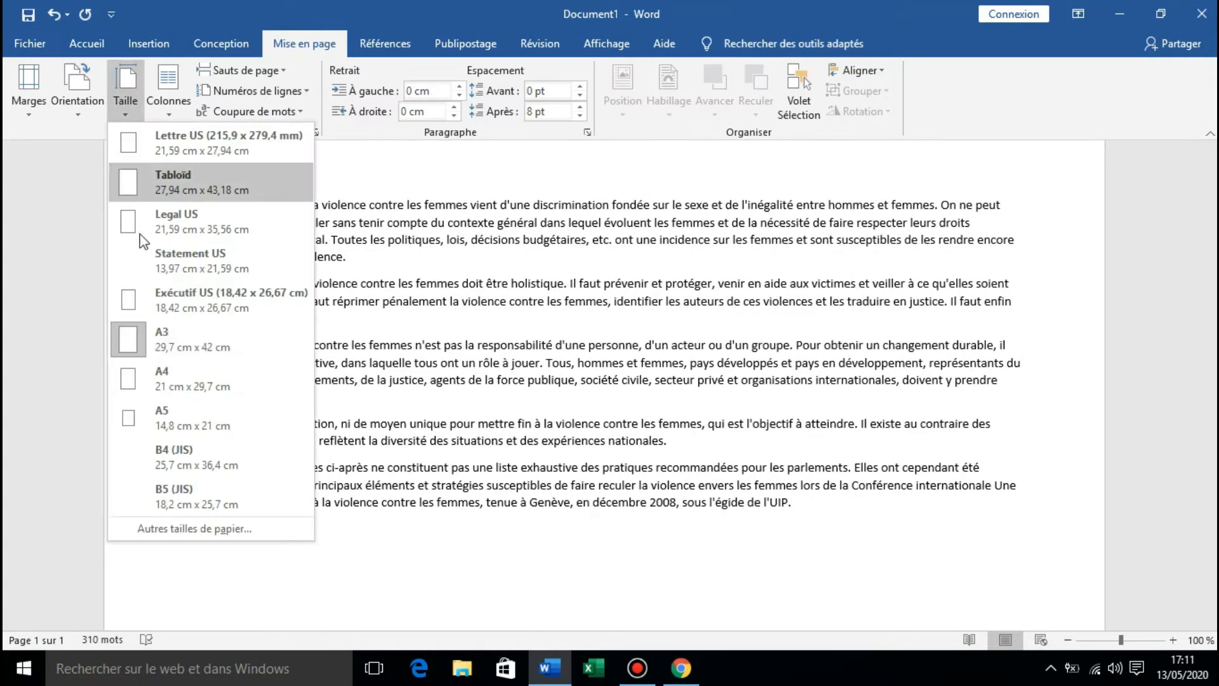
click(169, 420)
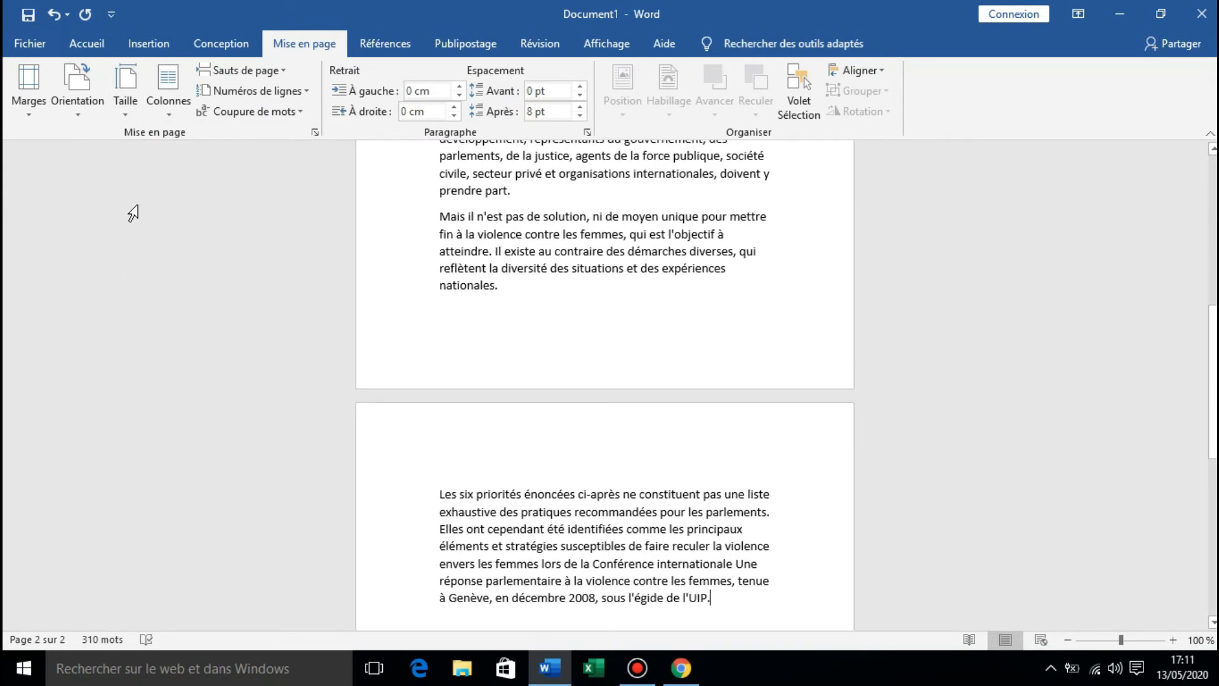
Set the paper size to A4 (21 x 29,7 cm) and open the settings for other paper sizes.
click(115, 94)
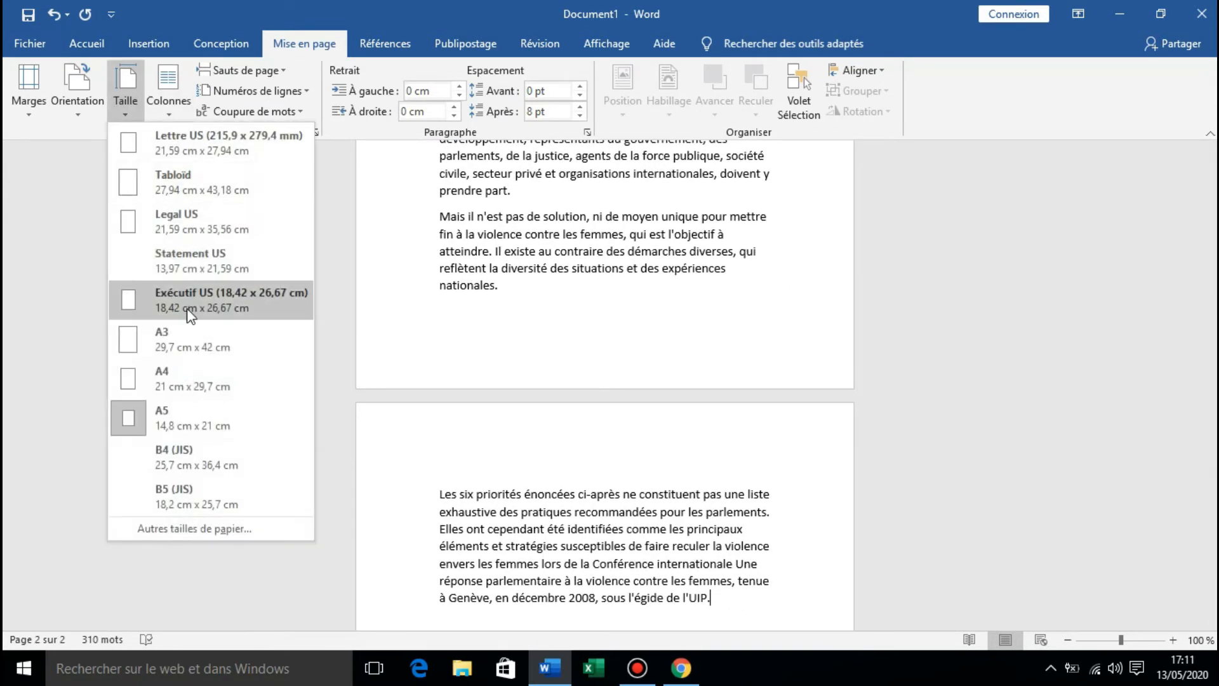
click(175, 384)
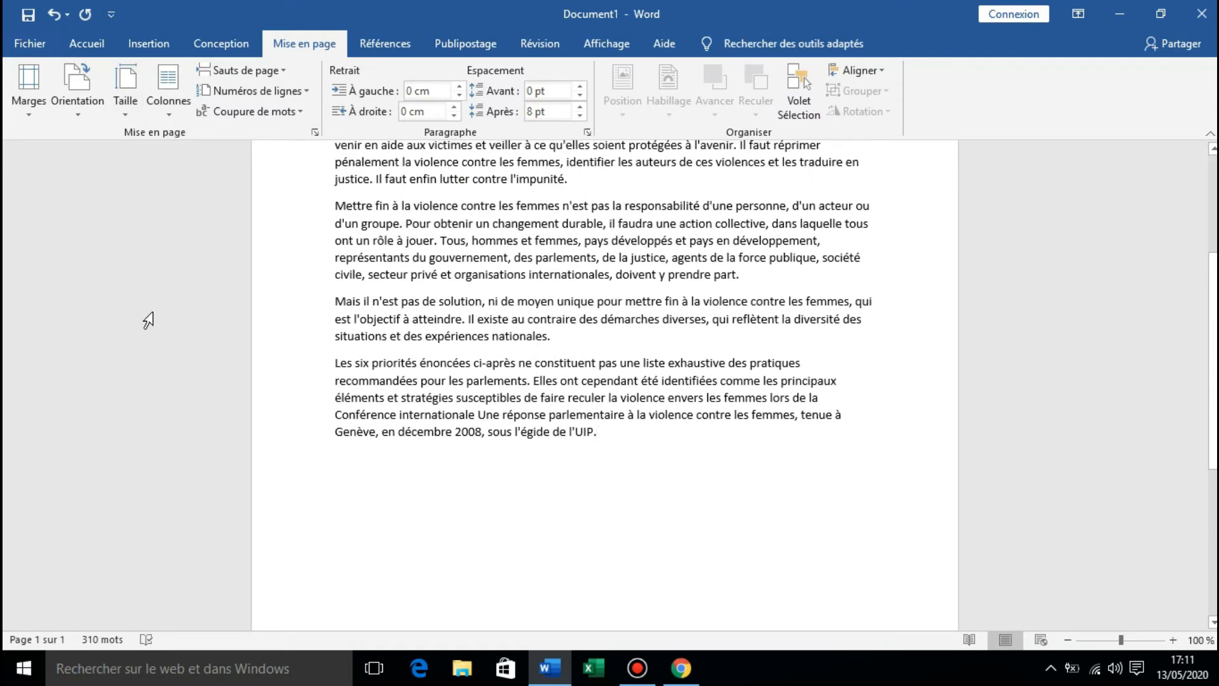
click(139, 104)
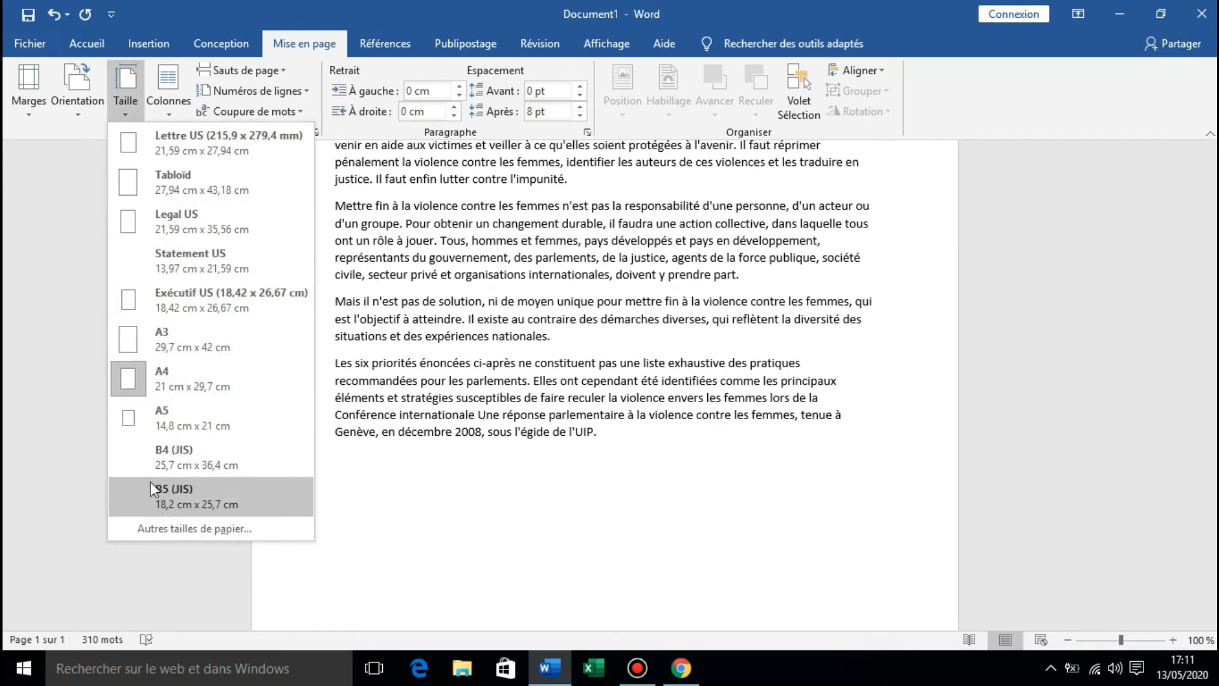
click(155, 529)
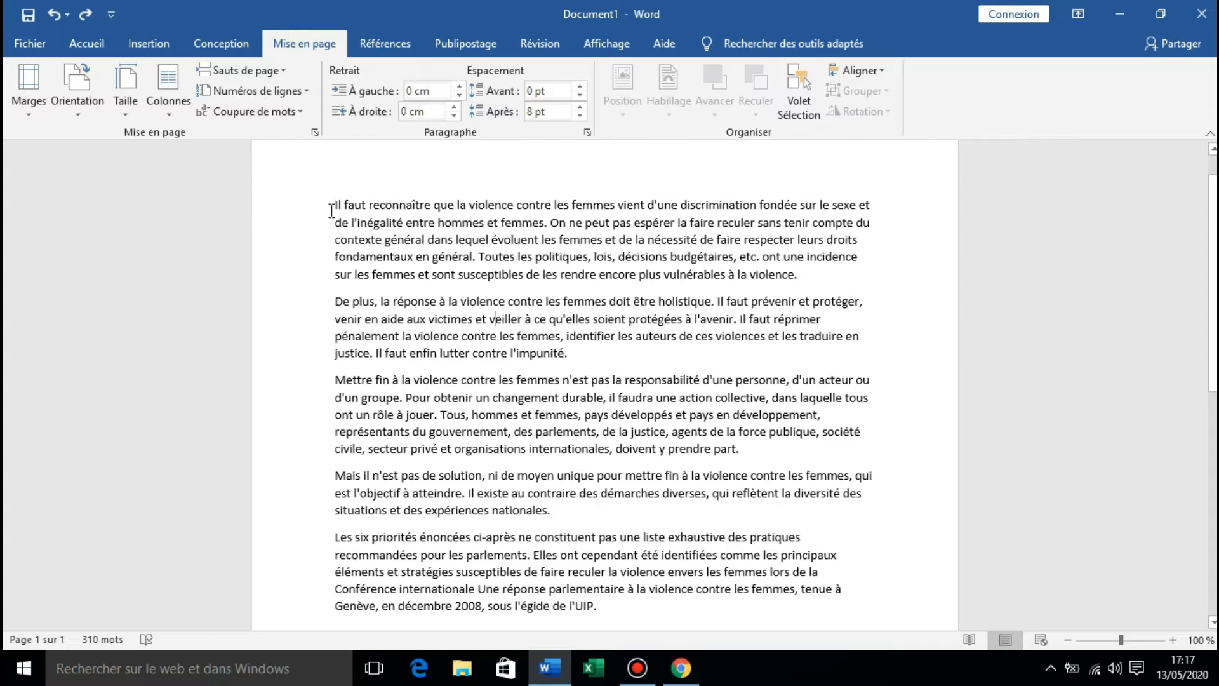
Lay out the first paragraph, starting "Il faut reconnaître", in two equal columns (Deux).
drag(335, 205, 850, 270)
click(183, 95)
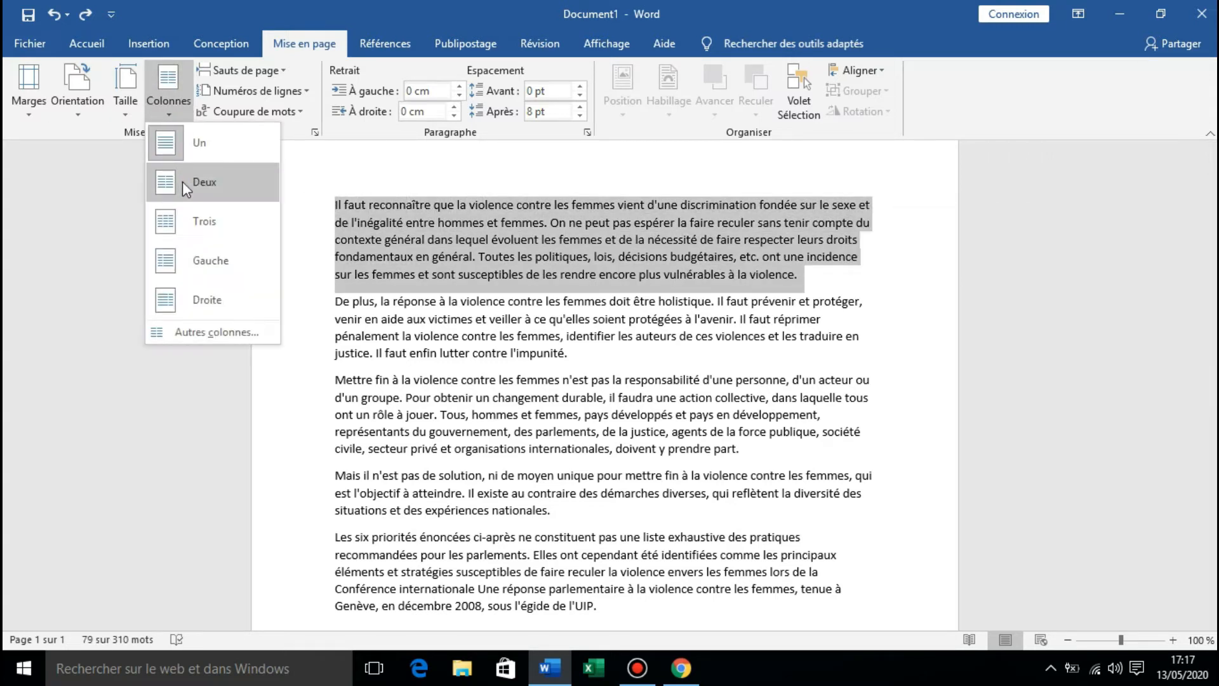
click(182, 181)
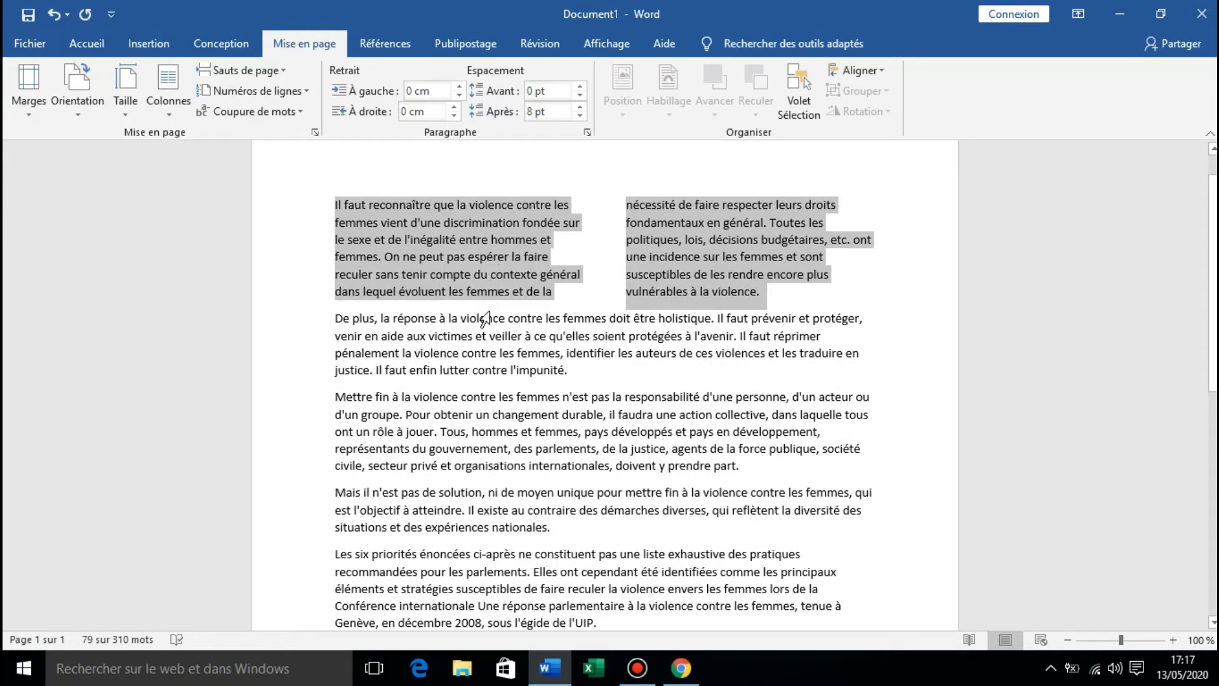
Lay out the second paragraph, starting "De plus, la réponse", with the Droite column preset.
click(336, 318)
drag(335, 318, 571, 372)
click(163, 112)
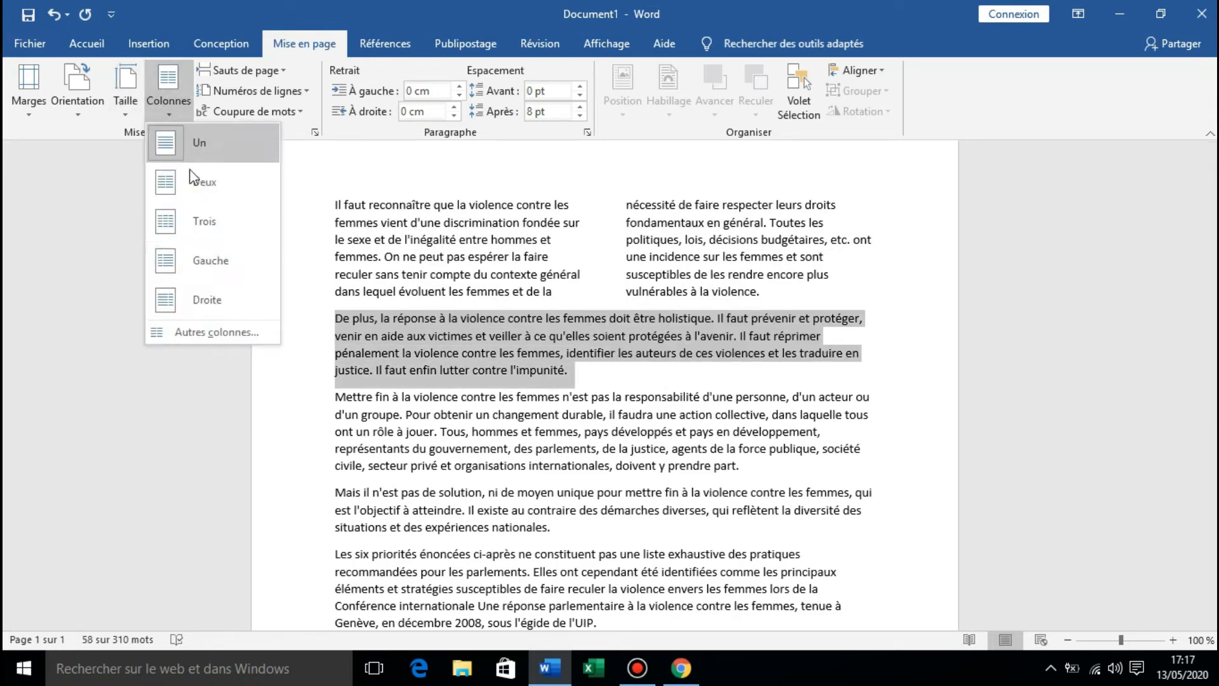
click(184, 296)
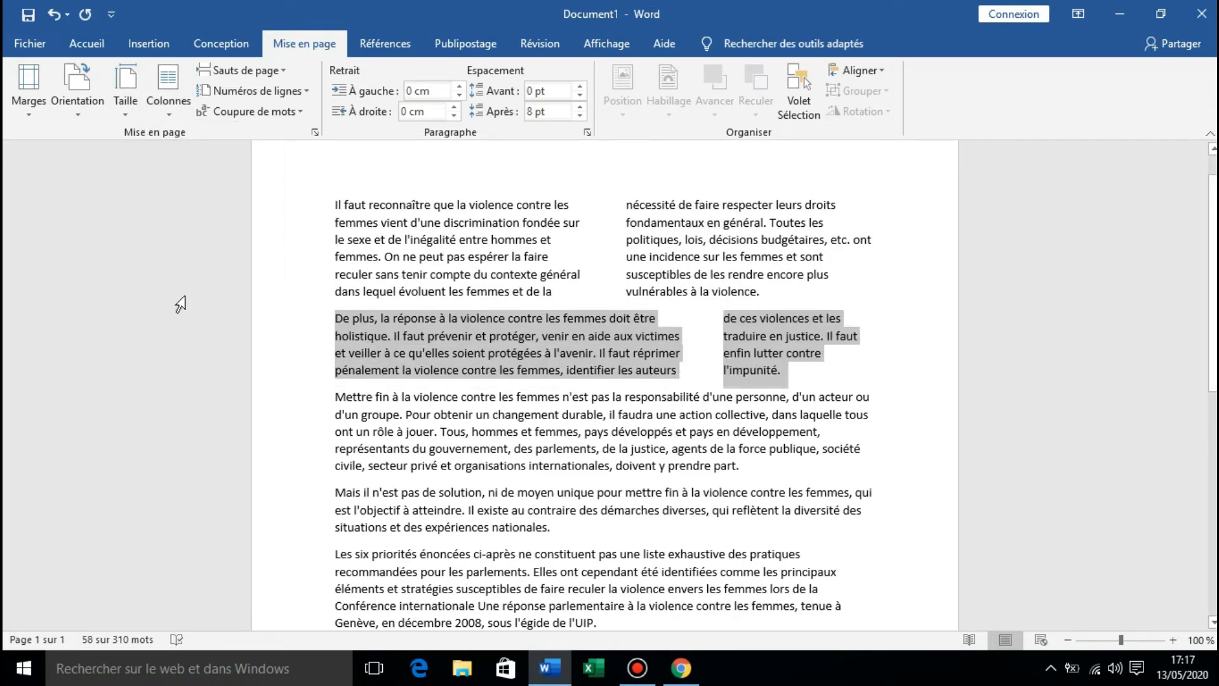
Split the third paragraph, starting "Mettre fin à la violence", into three columns (Trois).
drag(335, 397, 785, 465)
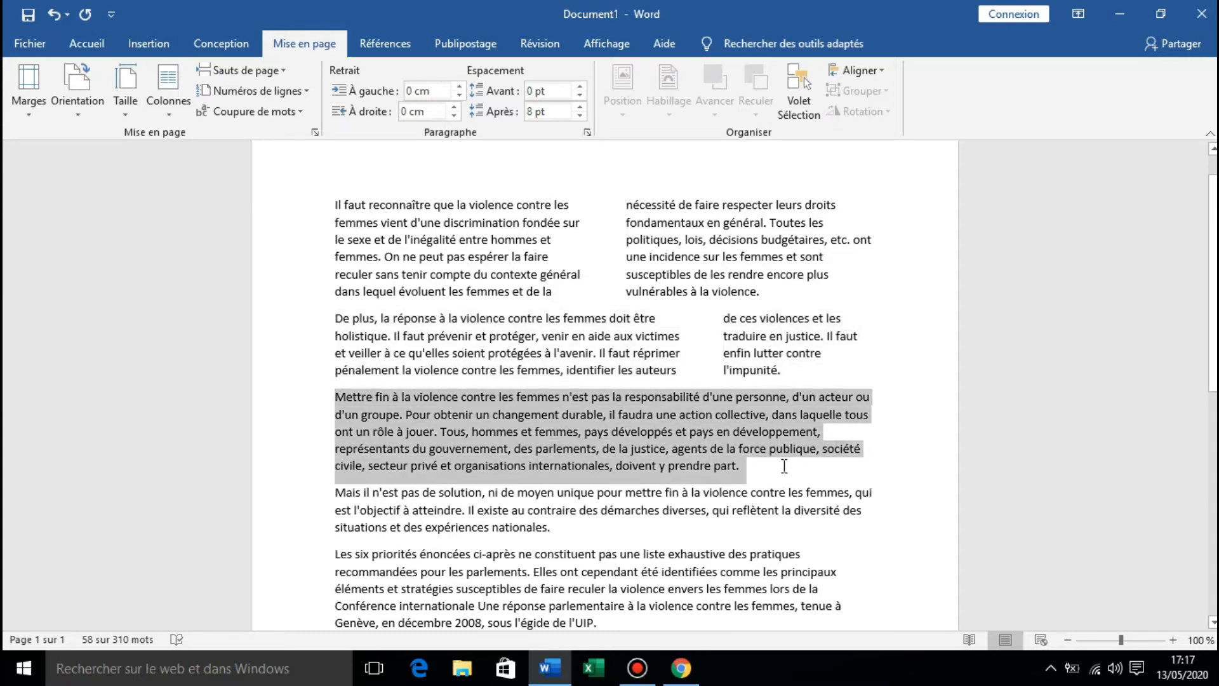
click(166, 113)
click(180, 224)
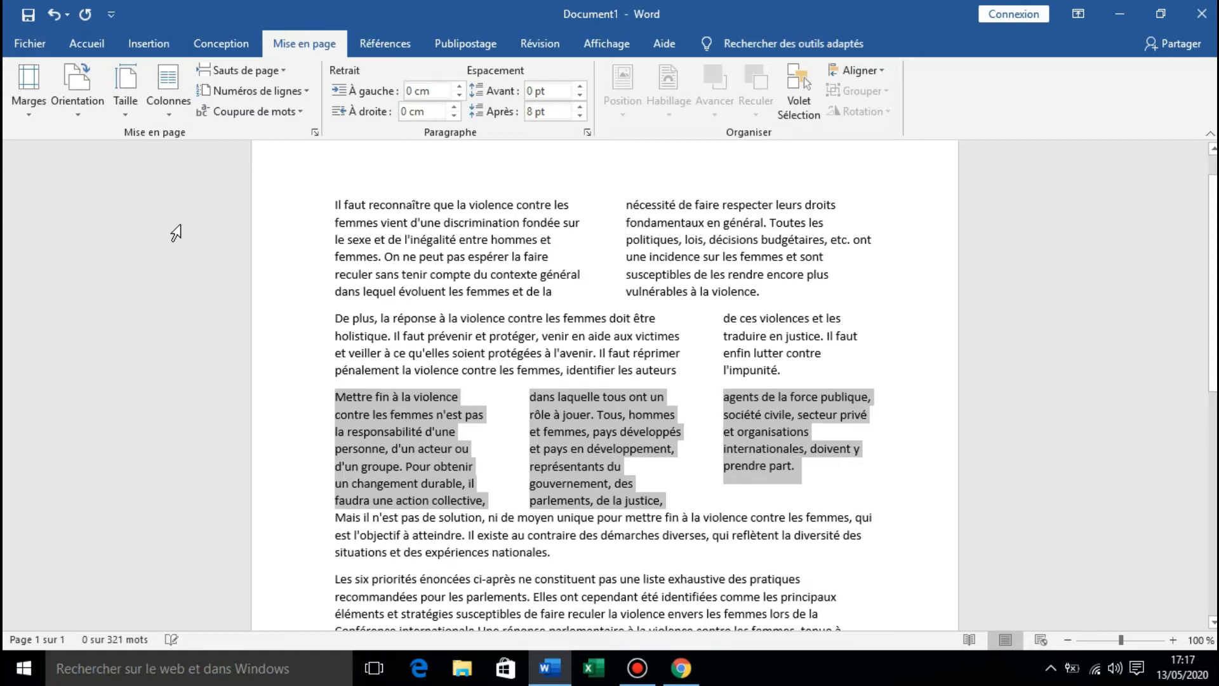
Lay out the fourth paragraph, starting "Mais il n'est pas de solution", with the Gauche column preset.
drag(336, 389, 558, 427)
click(168, 96)
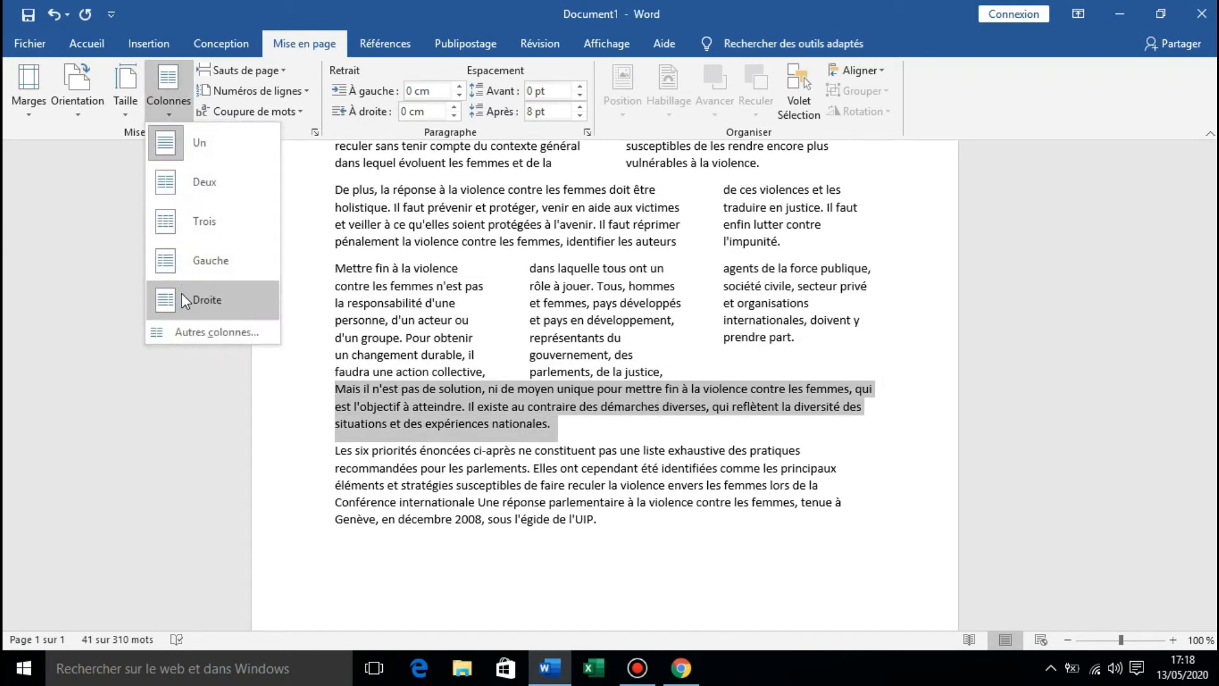
click(192, 258)
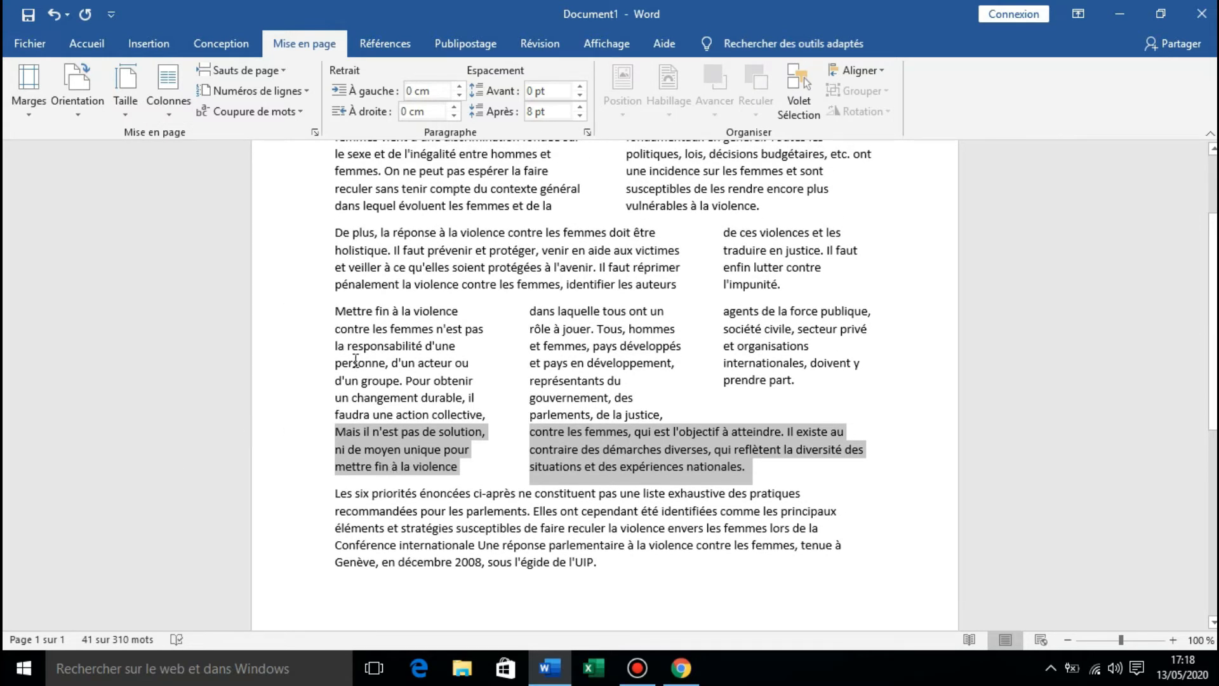
click(476, 460)
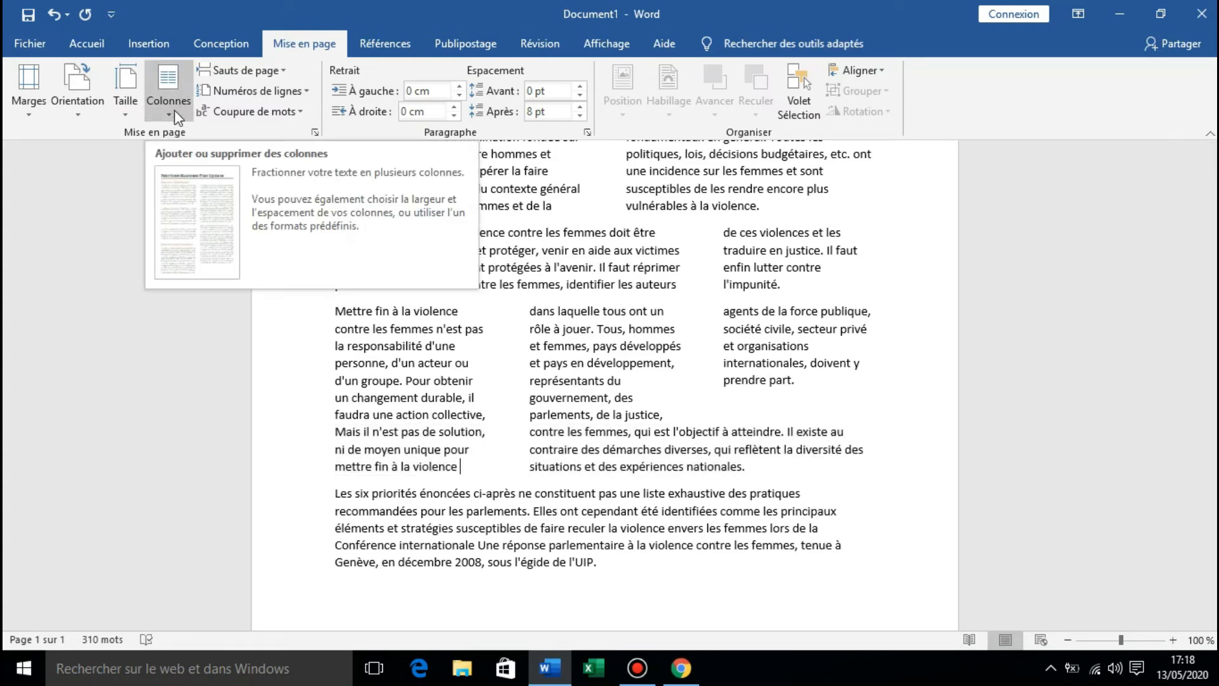
Split the last paragraph, starting "Les six priorités", into 6 columns of identical width, applied to the selected text only.
drag(332, 493, 607, 564)
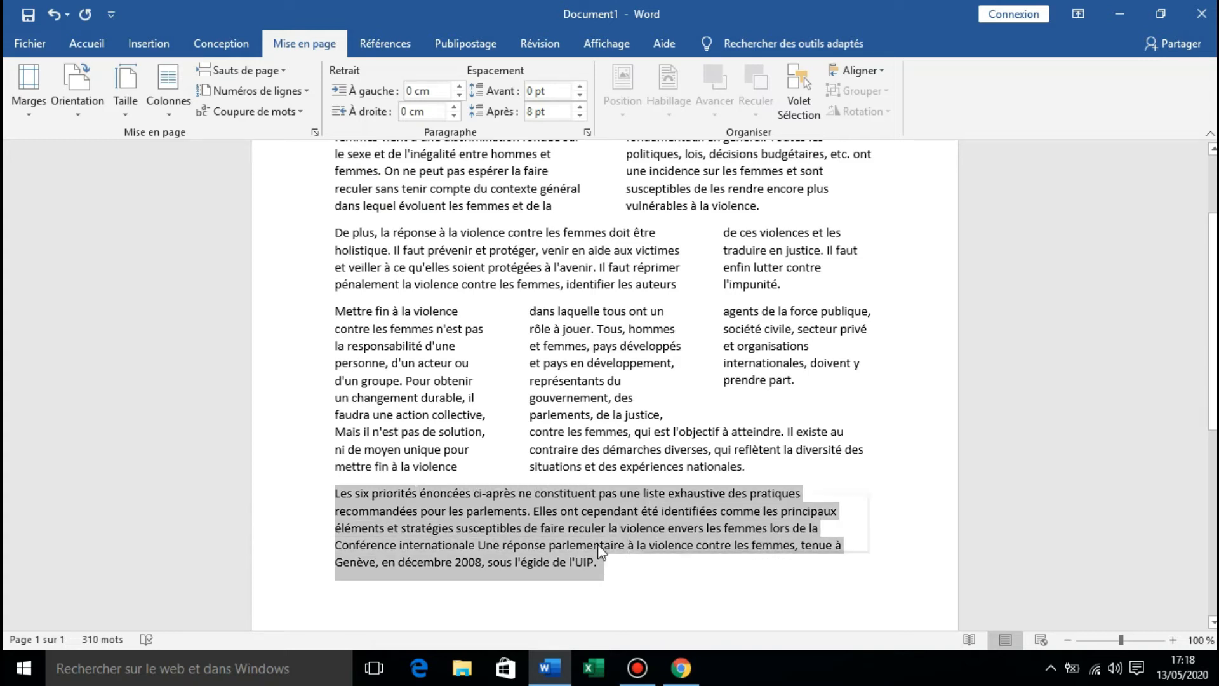
click(174, 114)
click(193, 331)
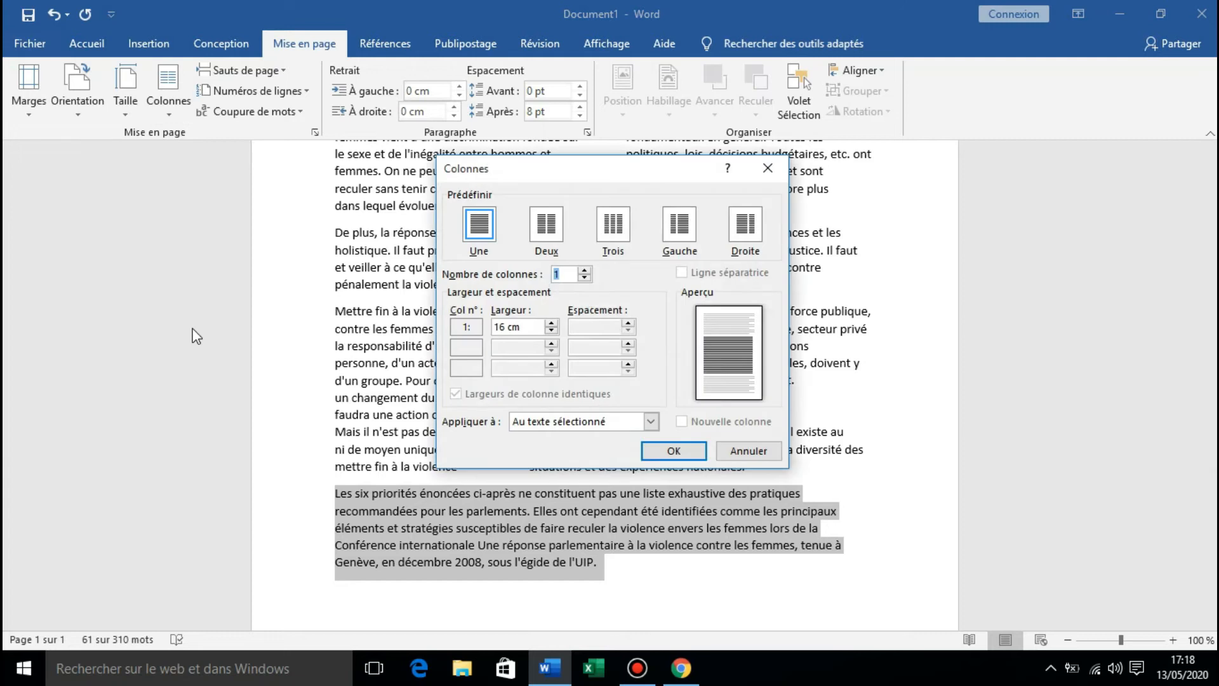
click(584, 271)
click(584, 270)
click(584, 271)
click(585, 270)
click(584, 270)
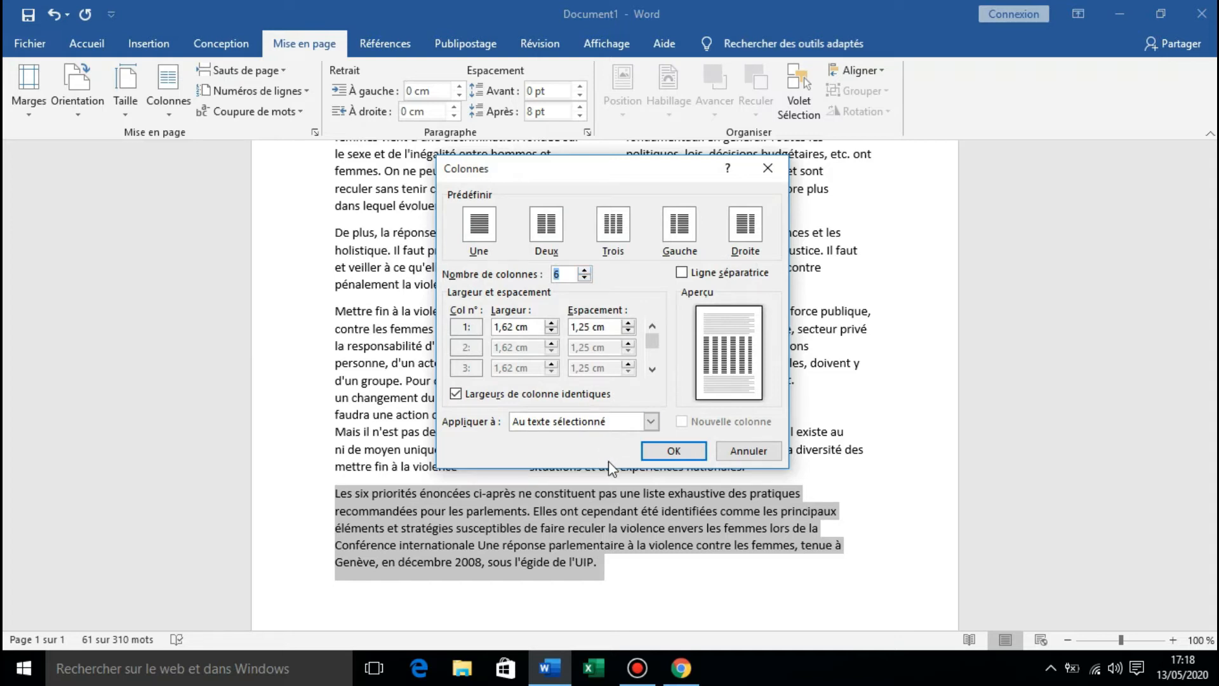
click(678, 451)
scroll(685, 458, down, 1)
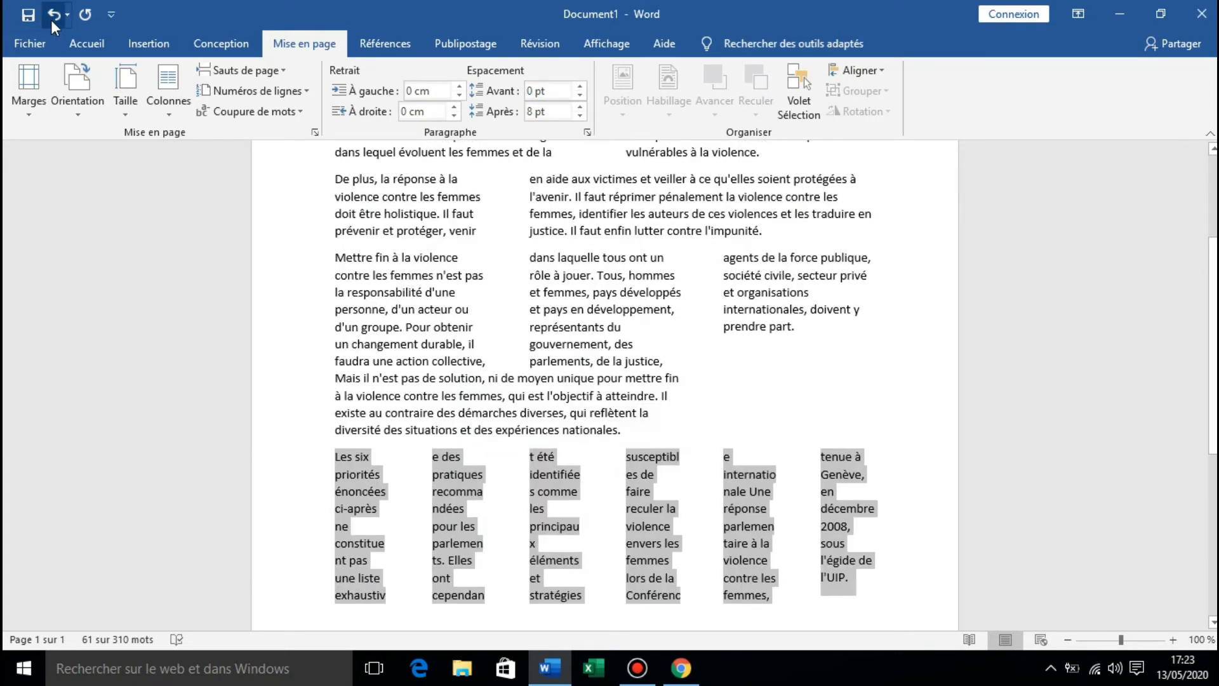
Undo the column layouts applied to the five paragraphs.
click(50, 20)
click(50, 20)
click(50, 21)
click(51, 20)
click(51, 20)
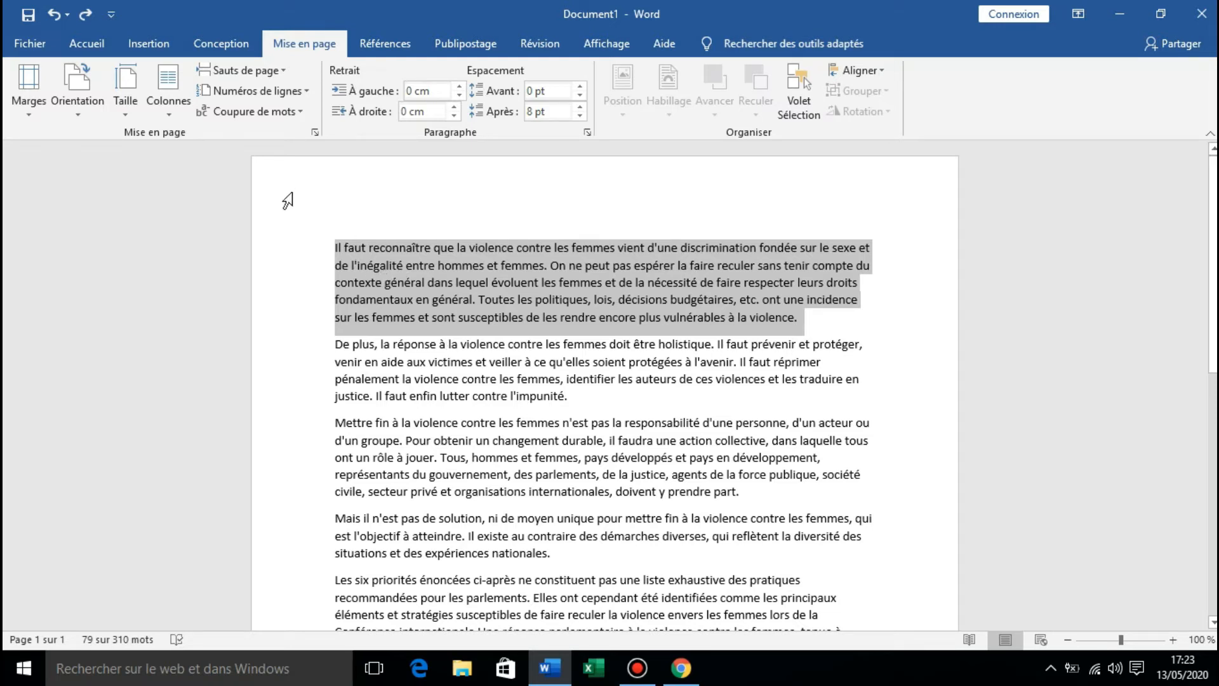
Insert two odd-page section breaks (Page impaire) at the start of the first paragraph, and undo both.
click(344, 246)
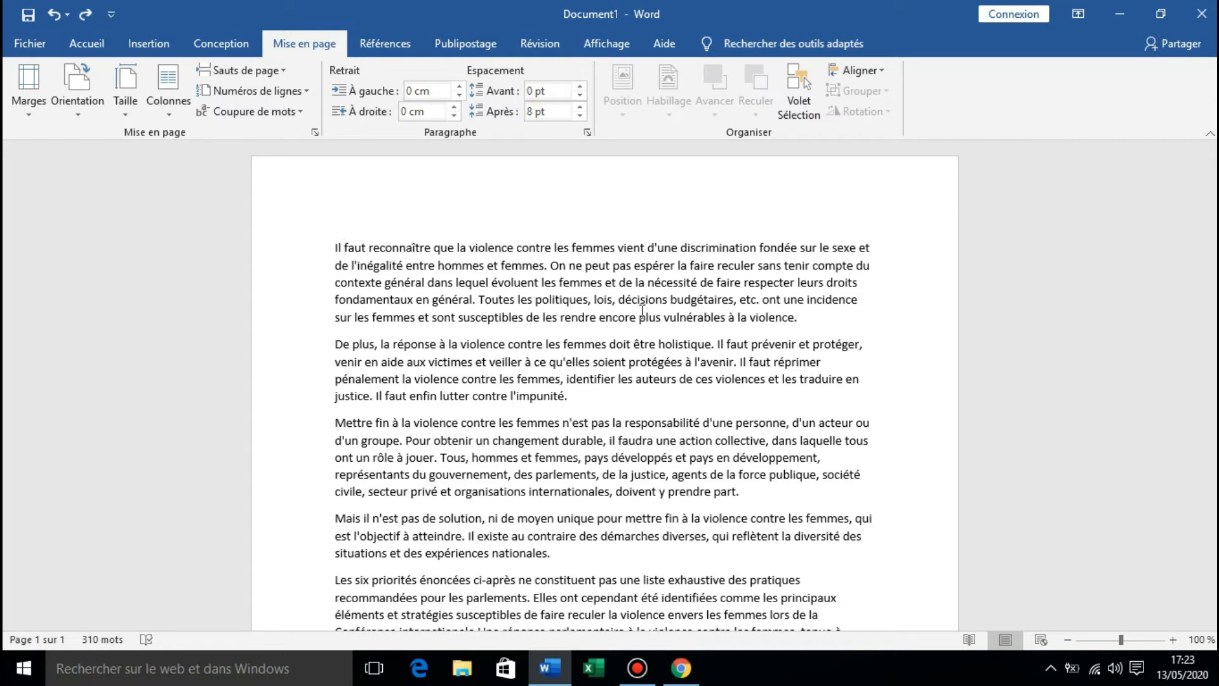
click(241, 71)
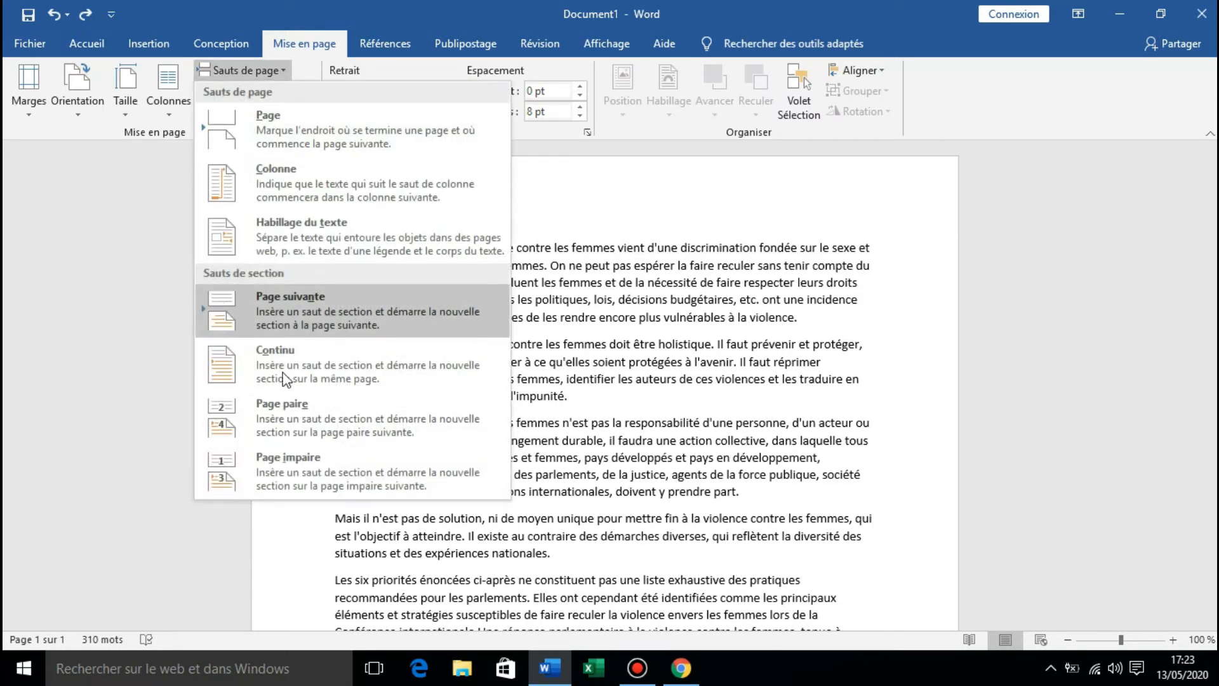
click(311, 462)
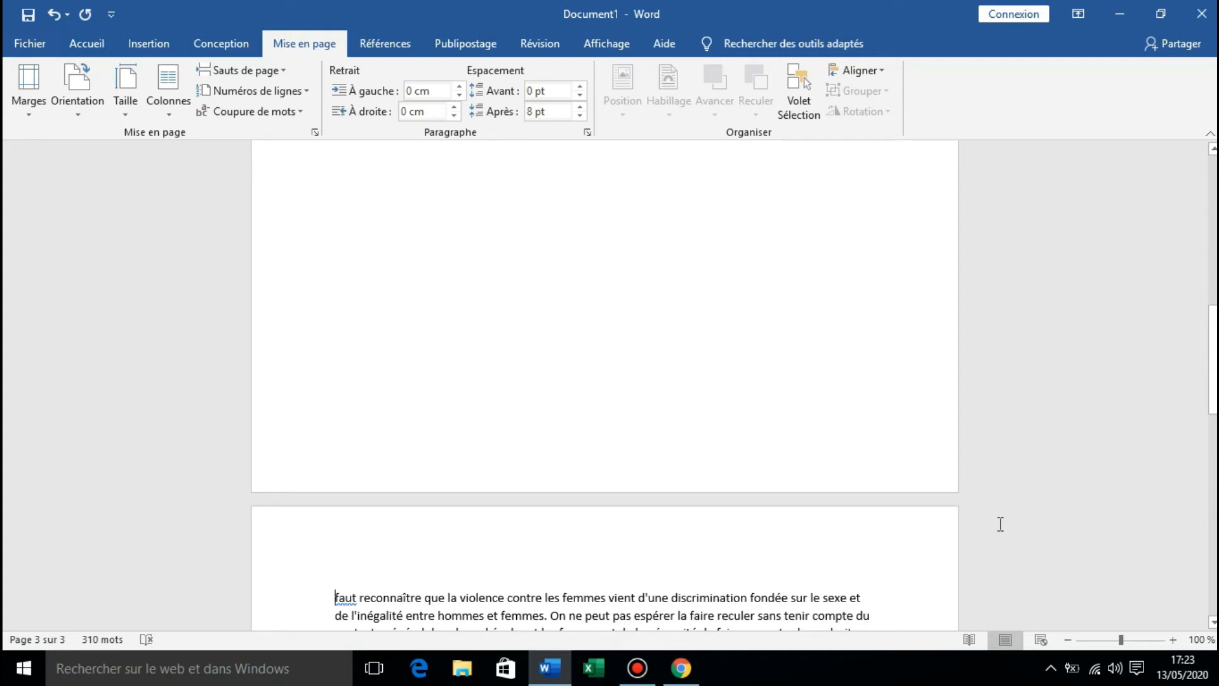
click(267, 69)
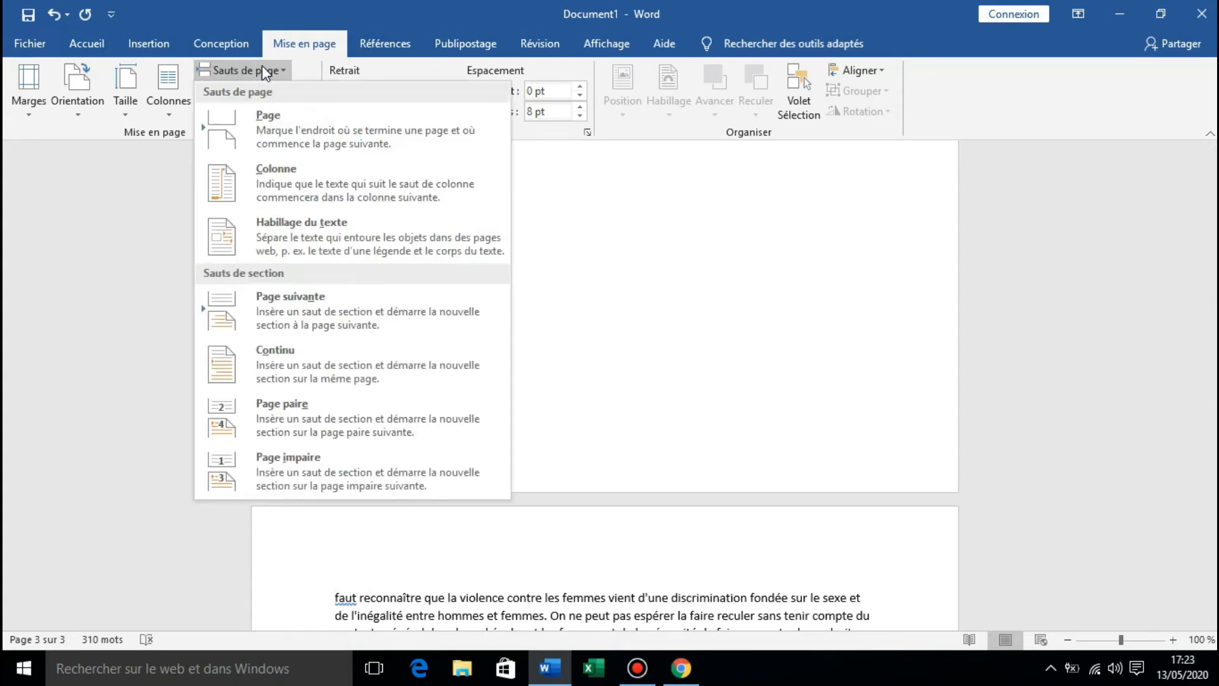
click(251, 475)
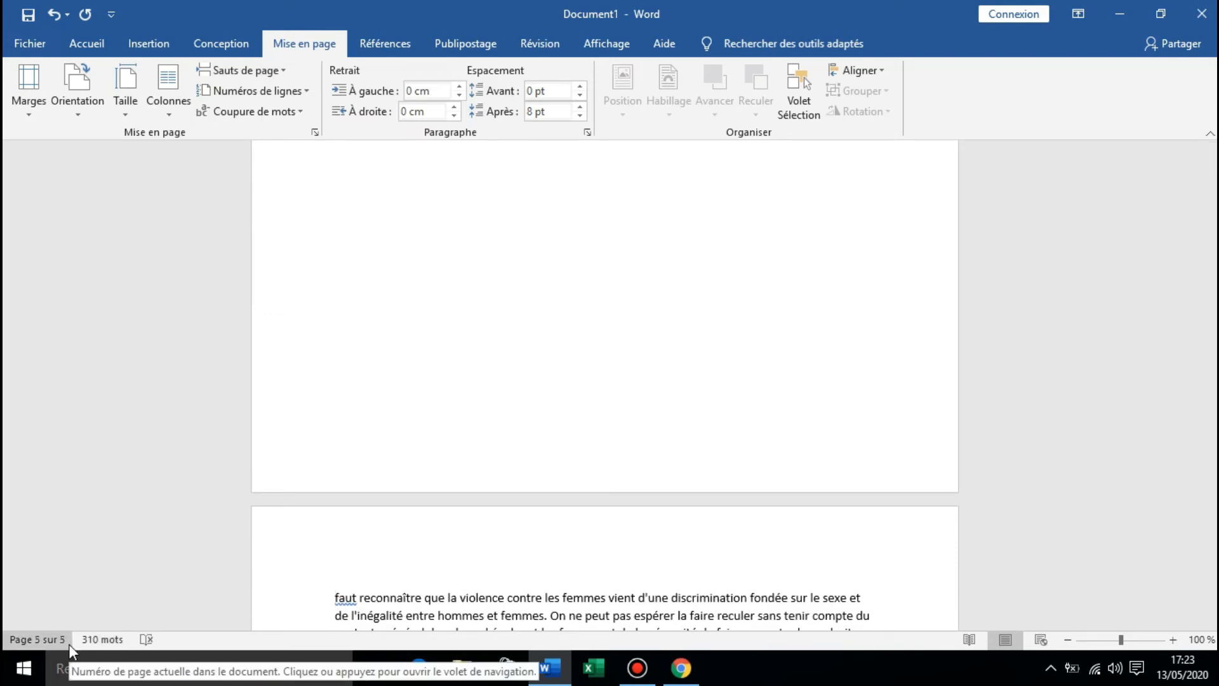
click(57, 23)
click(57, 23)
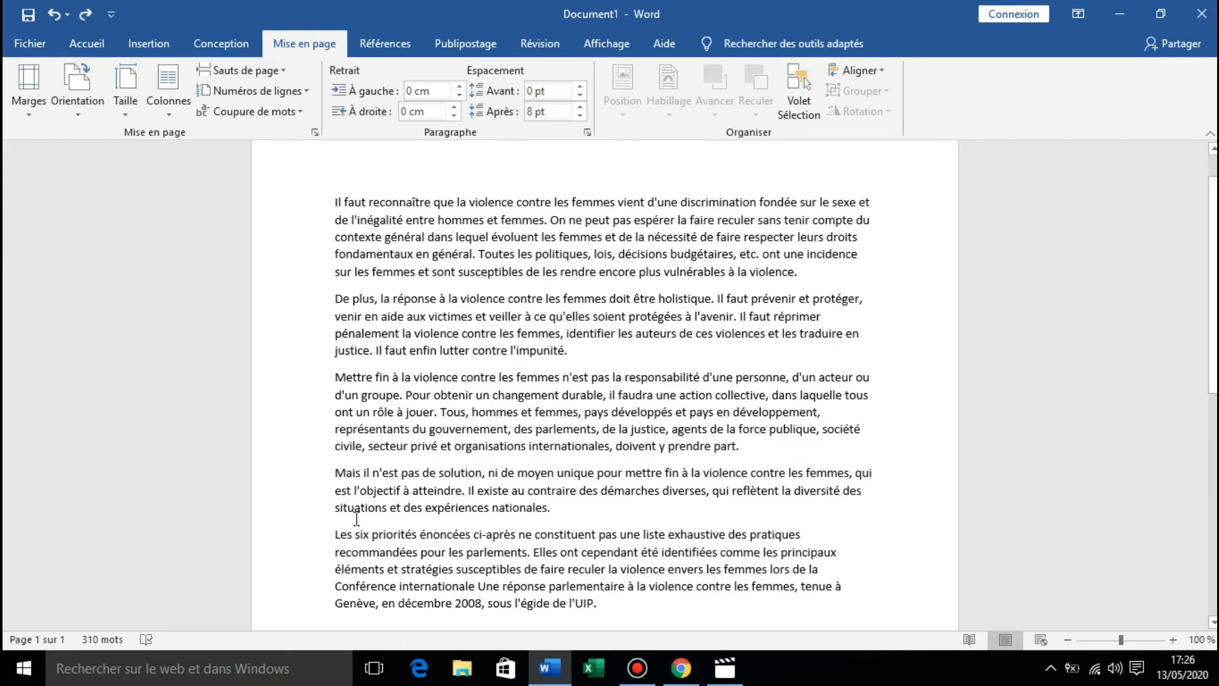
Number the document's lines continuously (Continu) and suppress the line numbers for the first paragraph, starting "Il faut reconnaître".
click(301, 94)
click(228, 136)
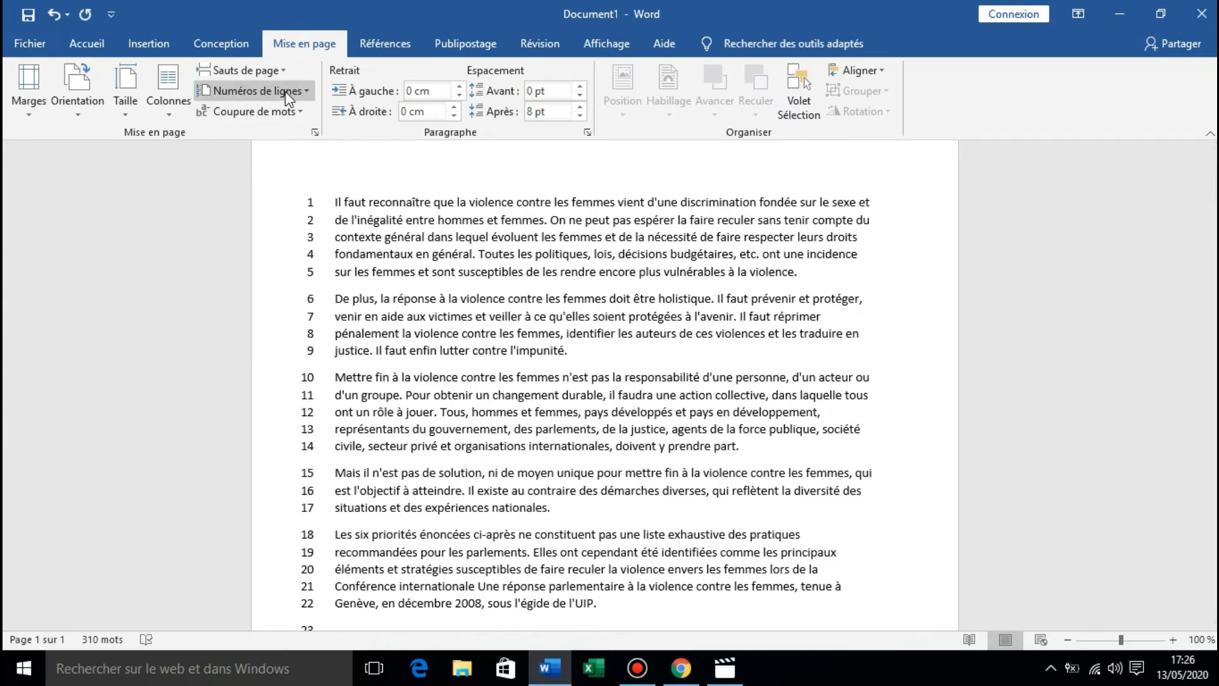
drag(338, 202, 364, 203)
click(335, 204)
click(254, 91)
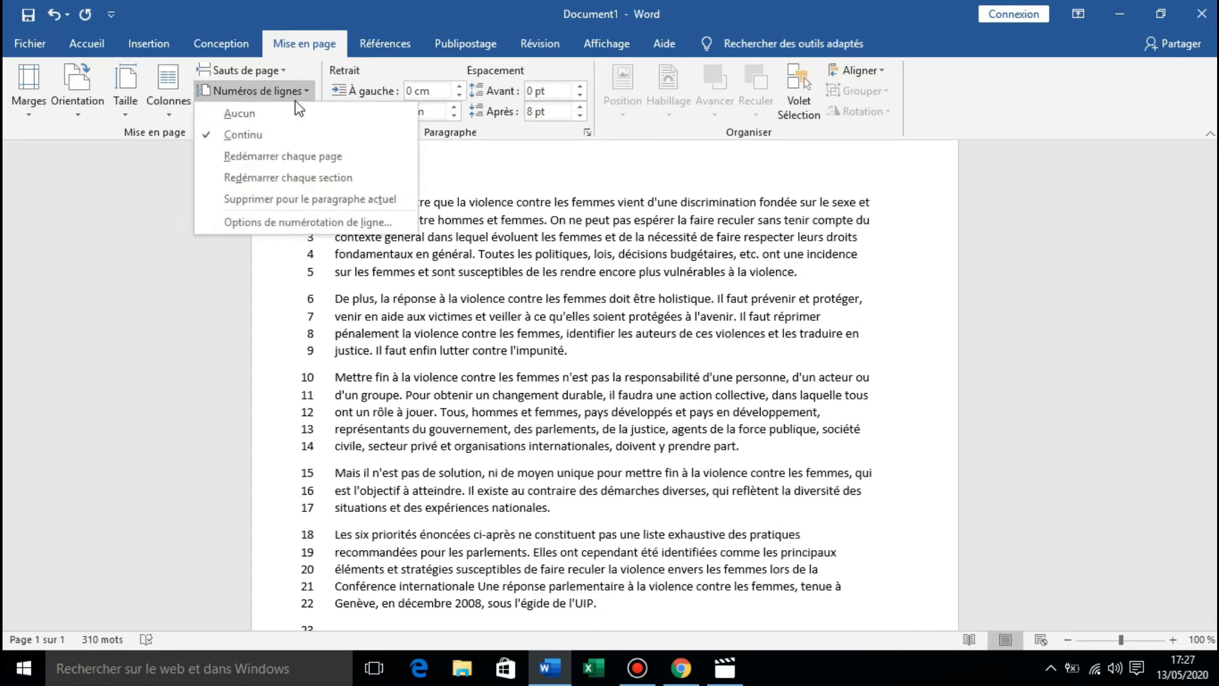
click(291, 202)
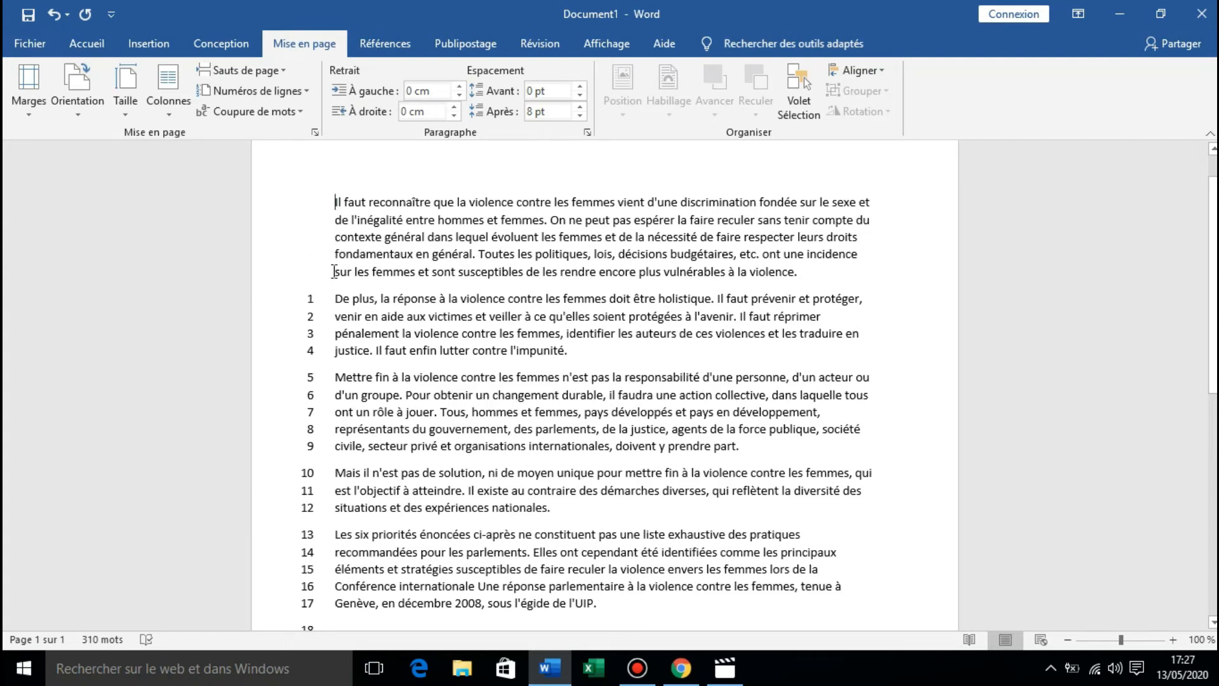
Turn off line numbering for the document (Aucun).
click(272, 92)
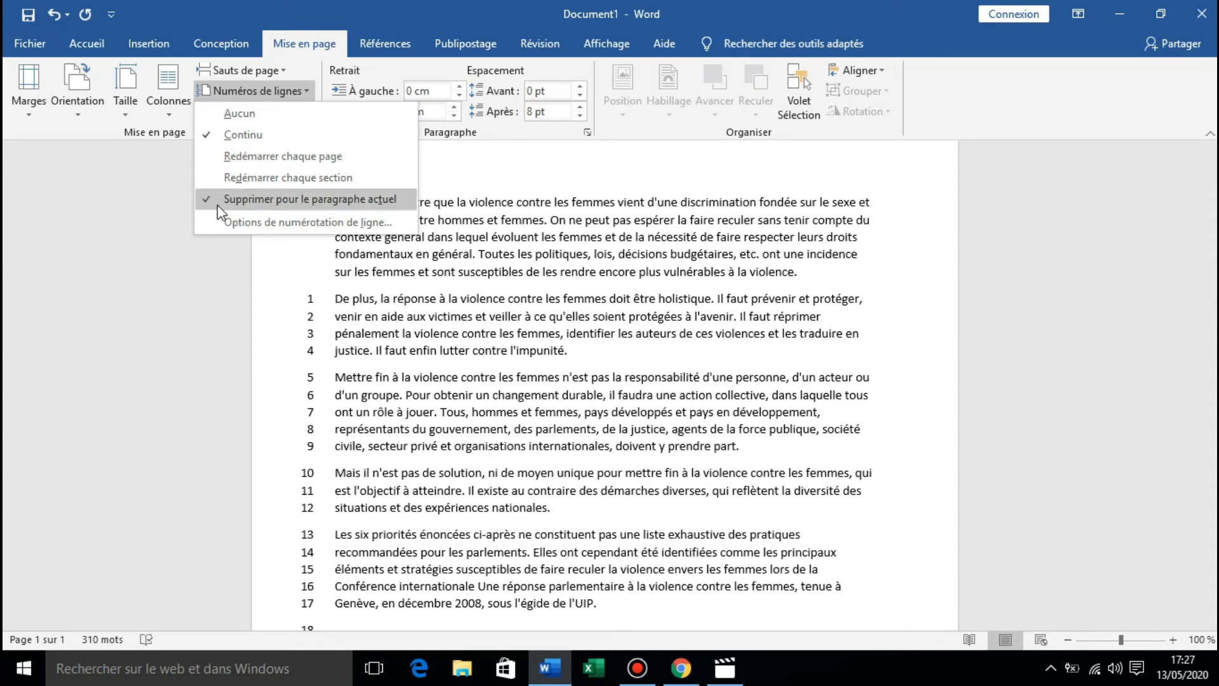
click(207, 113)
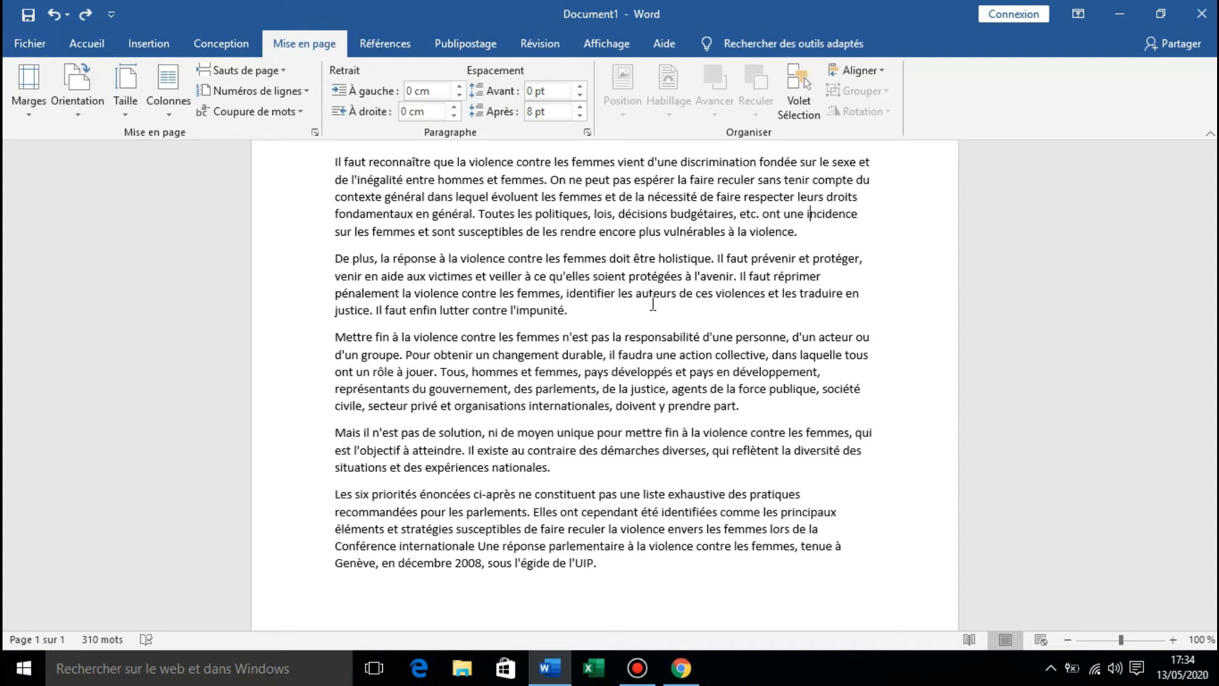
Set the document's hyphenation to Automatique.
click(287, 115)
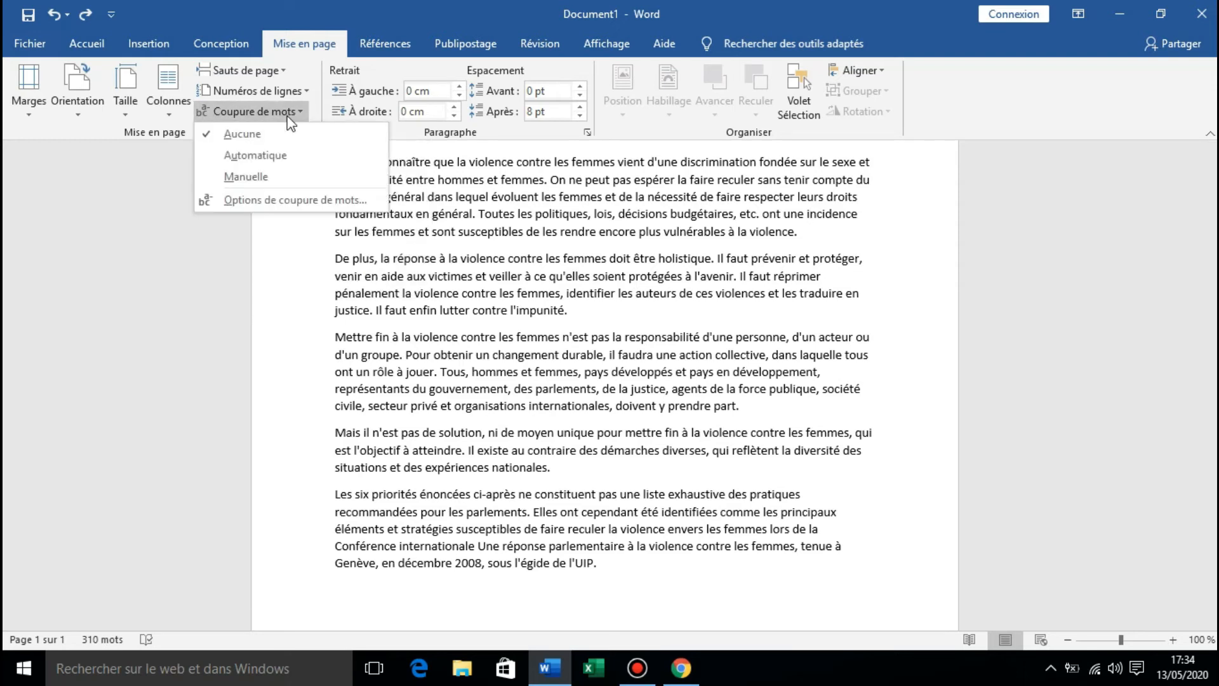
click(257, 157)
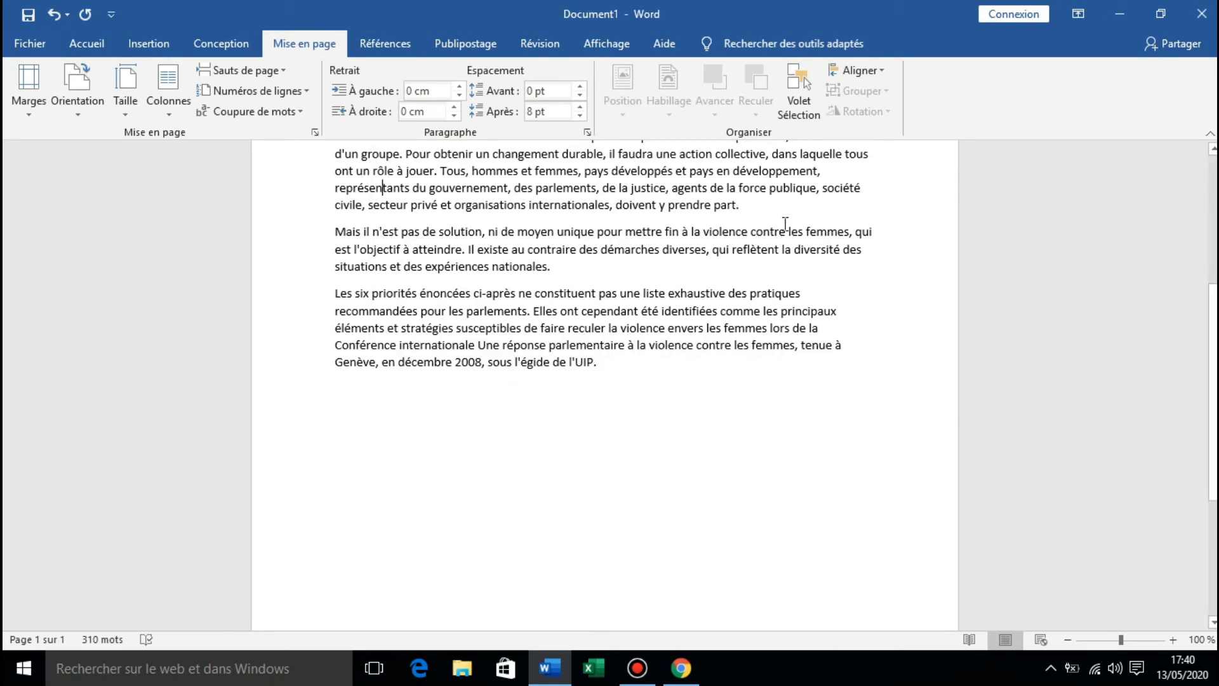
Manually hyphenate the word "représentants" in the third paragraph, splitting it as "représen-tants".
scroll(511, 222, up, 1)
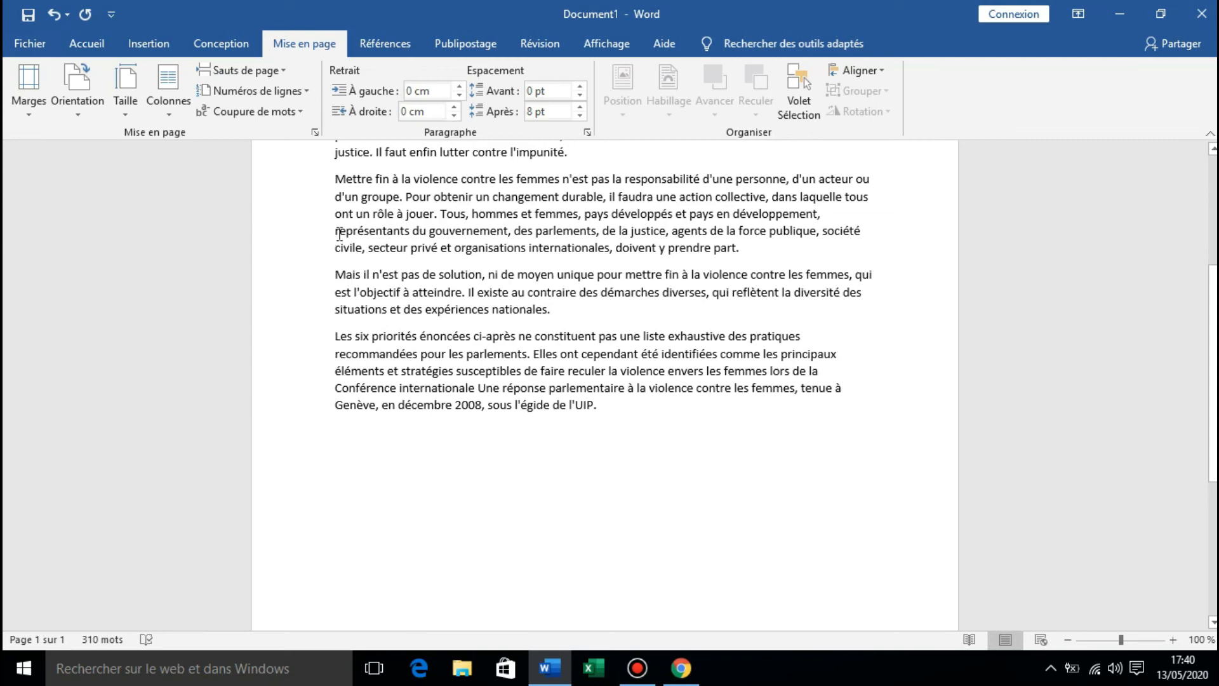
drag(337, 236, 412, 231)
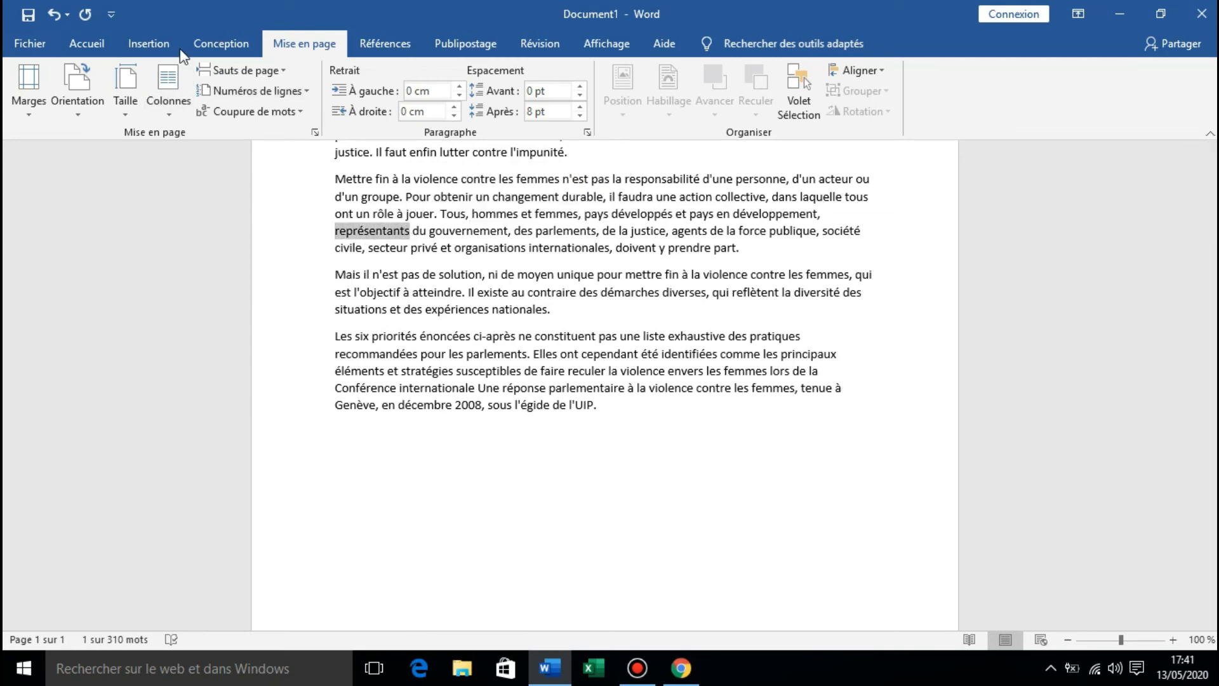
click(249, 112)
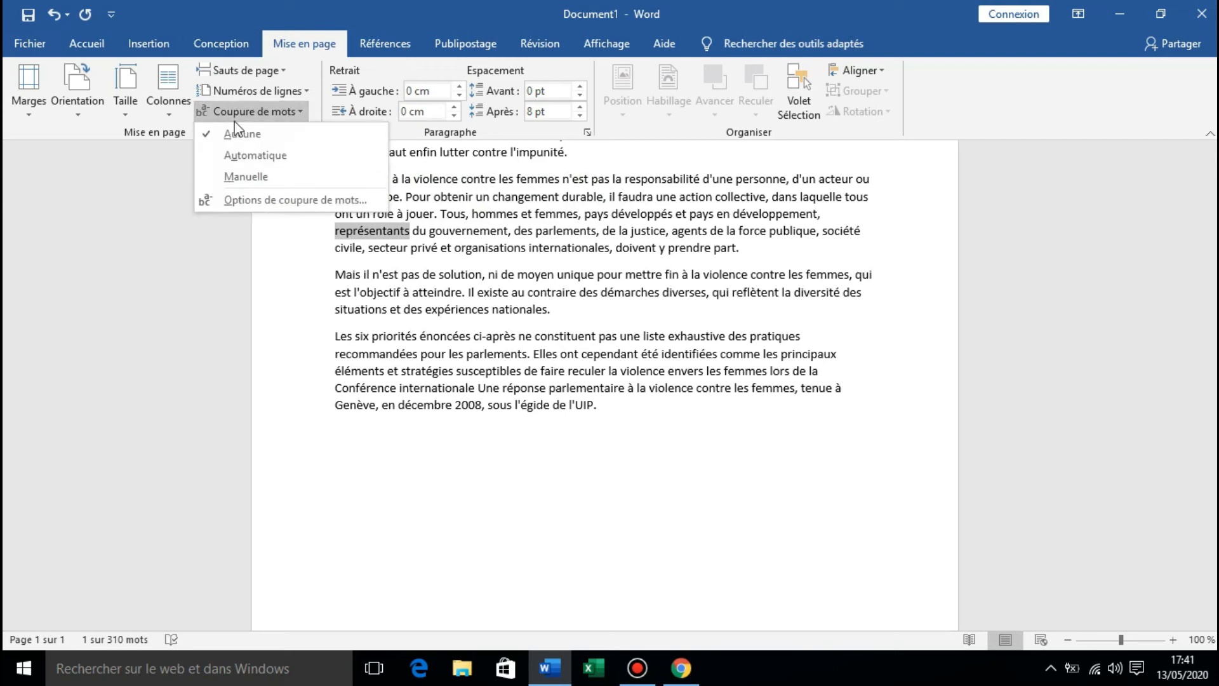
click(238, 175)
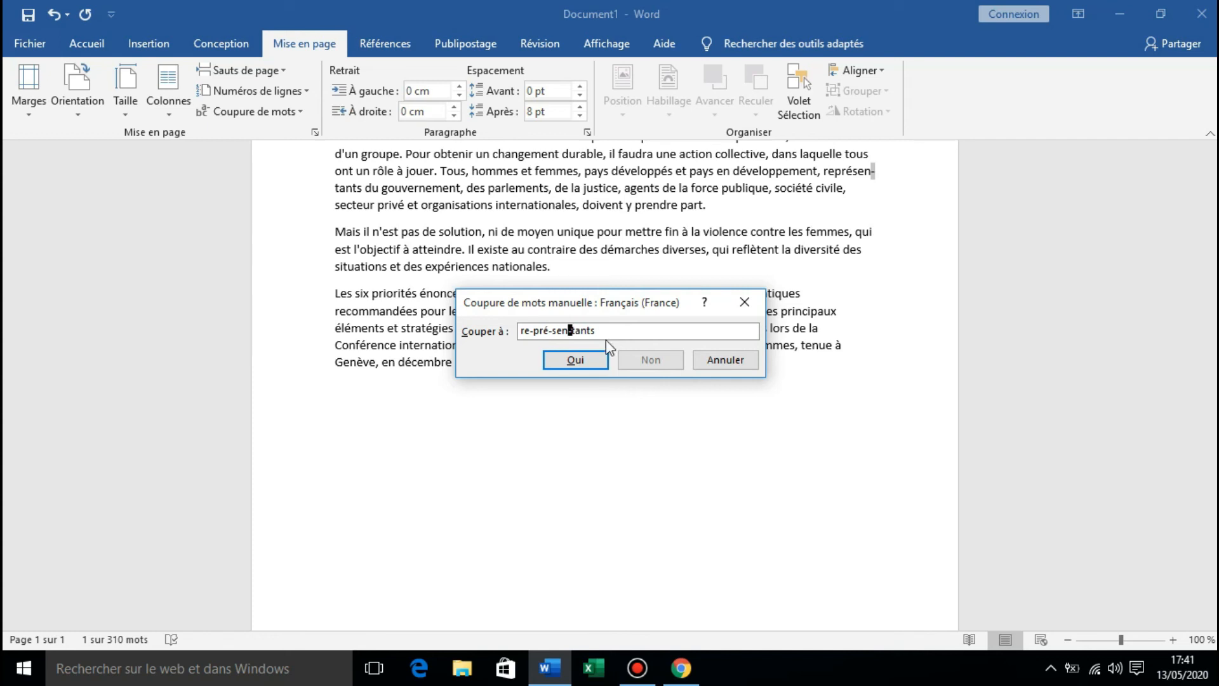
click(575, 359)
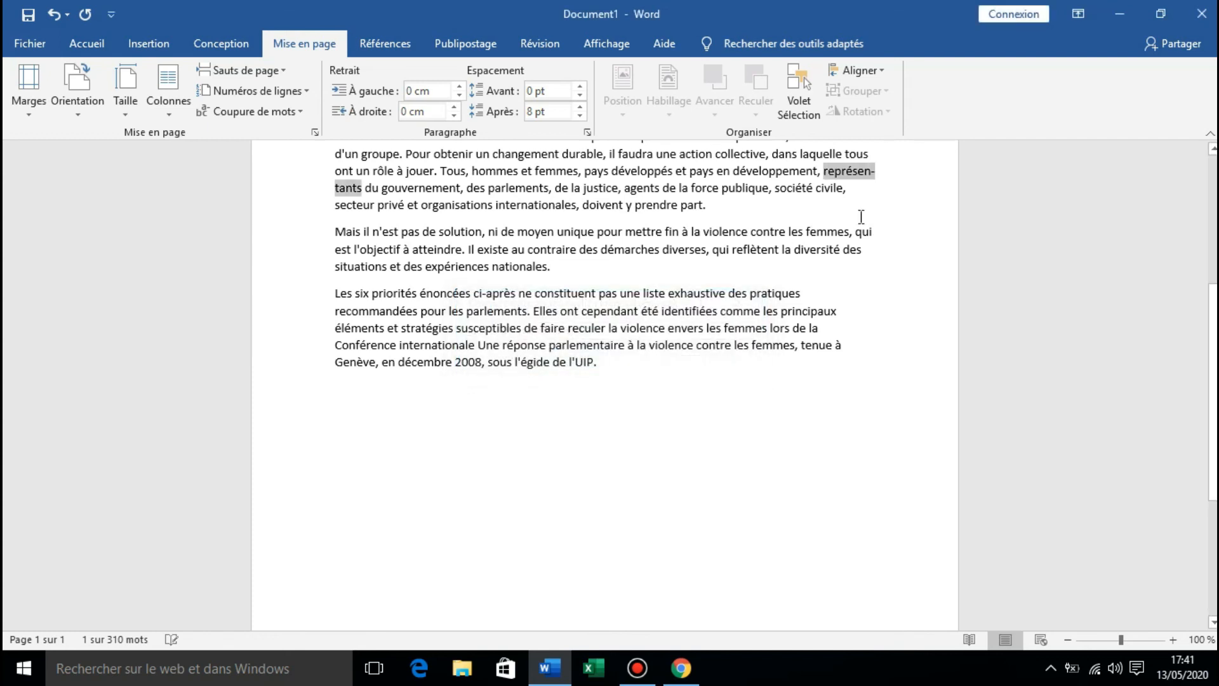
click(867, 178)
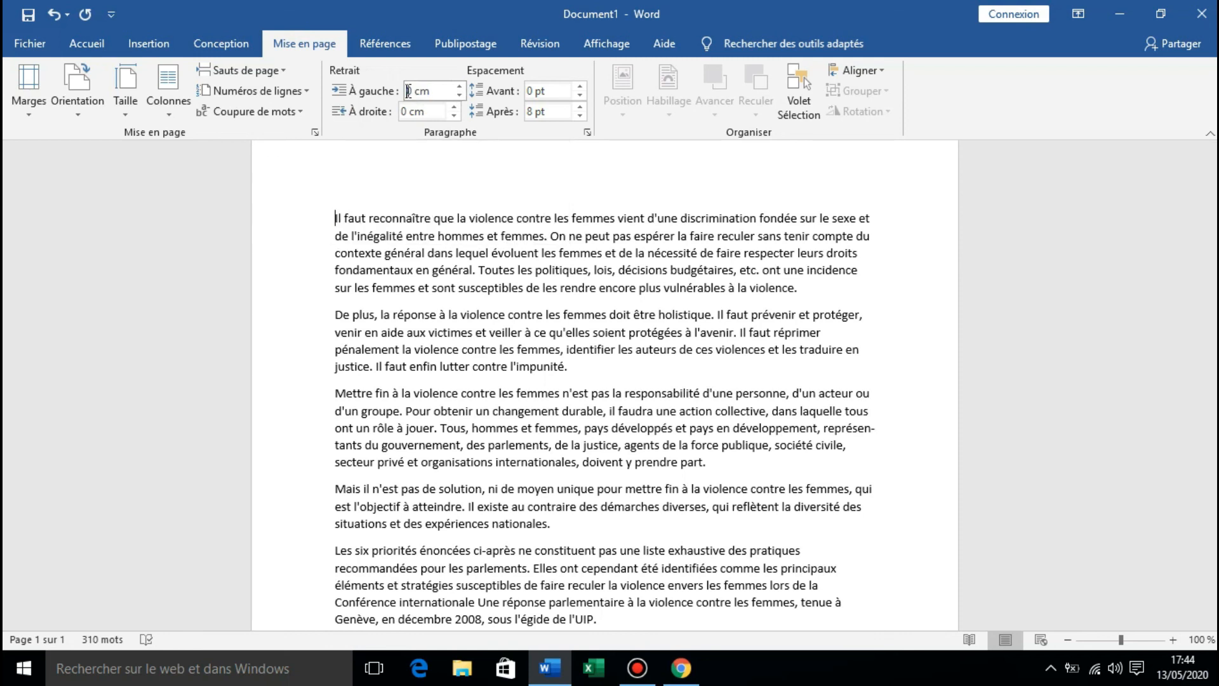
Set the left indent of the first paragraph, starting "Il faut reconnaître", to 1,1 cm.
click(456, 86)
click(456, 87)
click(456, 87)
click(456, 86)
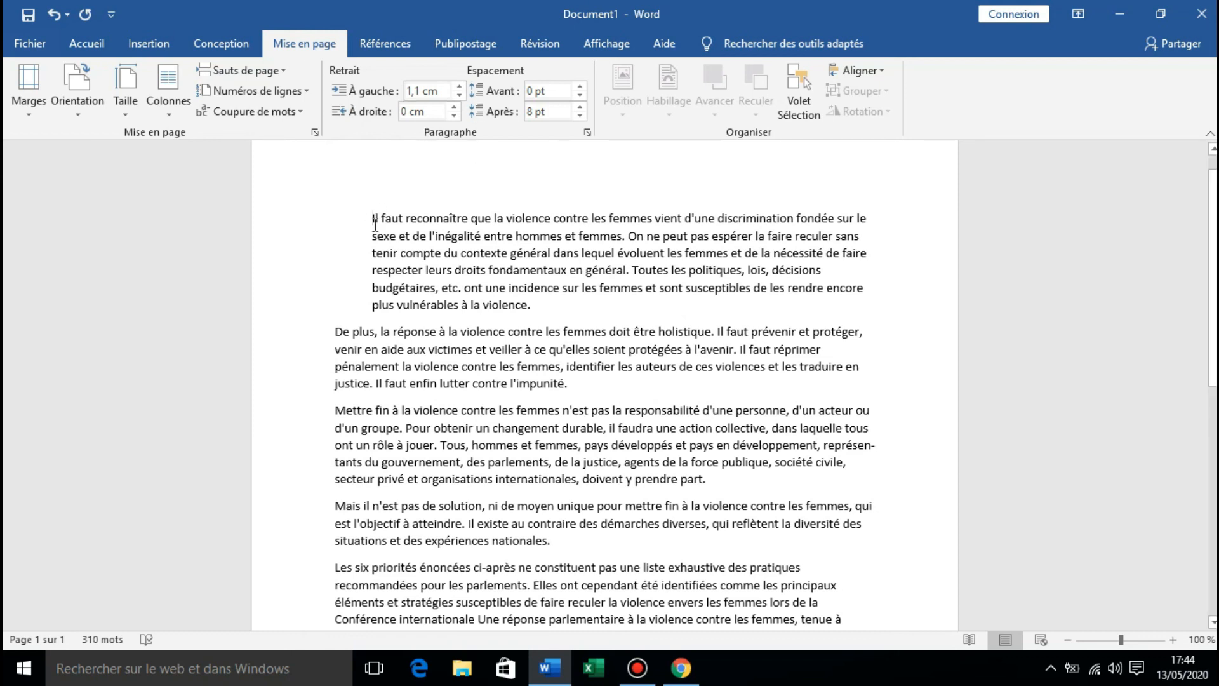
Set the left indent of the third paragraph, starting "Mettre fin à la violence", to 1 cm.
click(331, 333)
click(335, 412)
click(459, 87)
click(459, 86)
click(459, 87)
click(459, 87)
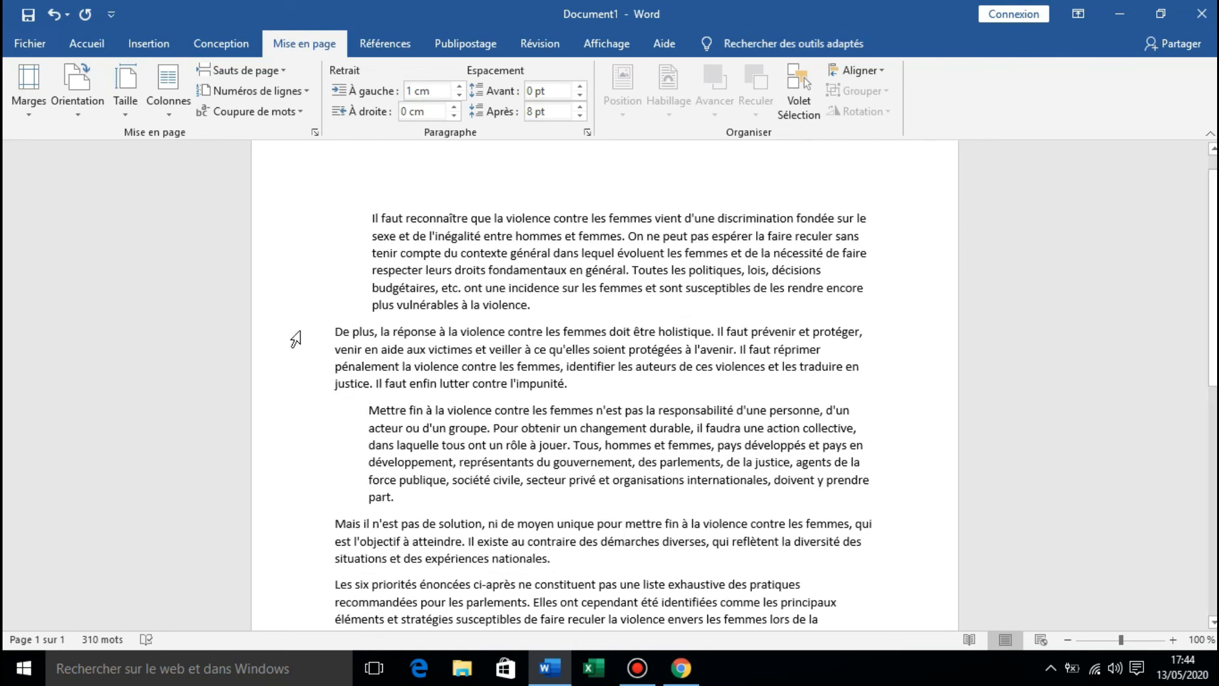
Set the right indent of the second paragraph, starting "De plus, la réponse", to 6,3 cm.
click(328, 334)
drag(454, 106, 454, 106)
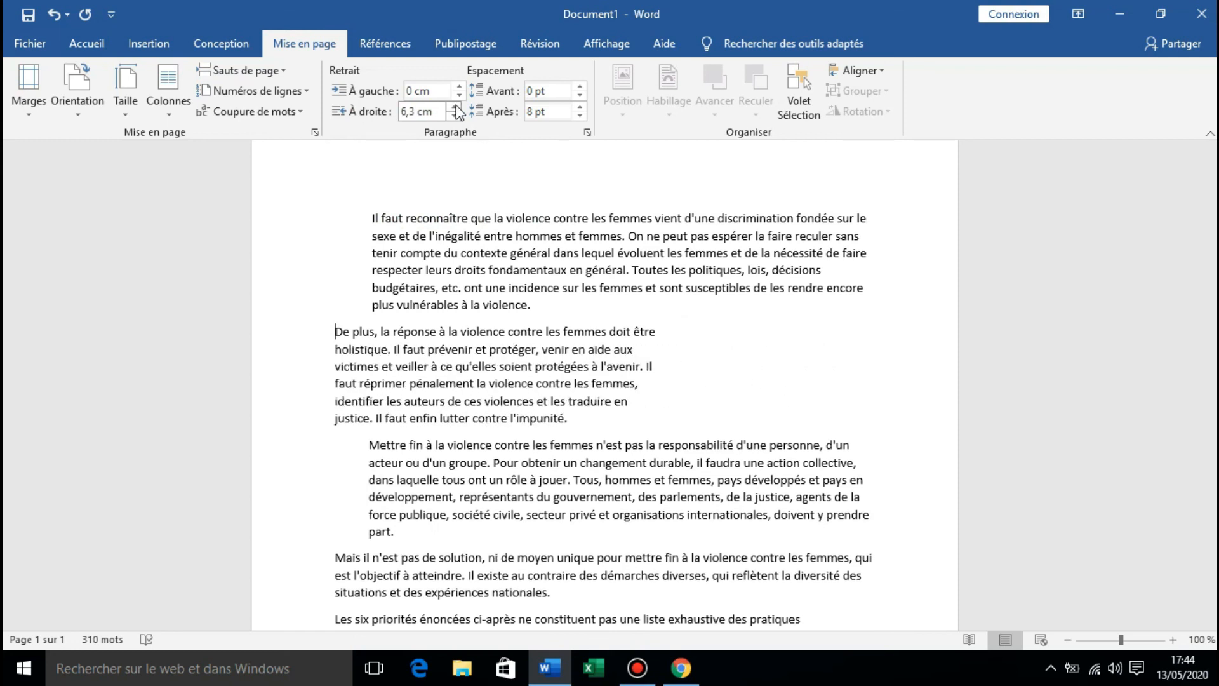
Set the spacing after the first paragraph to 60 pt.
click(368, 215)
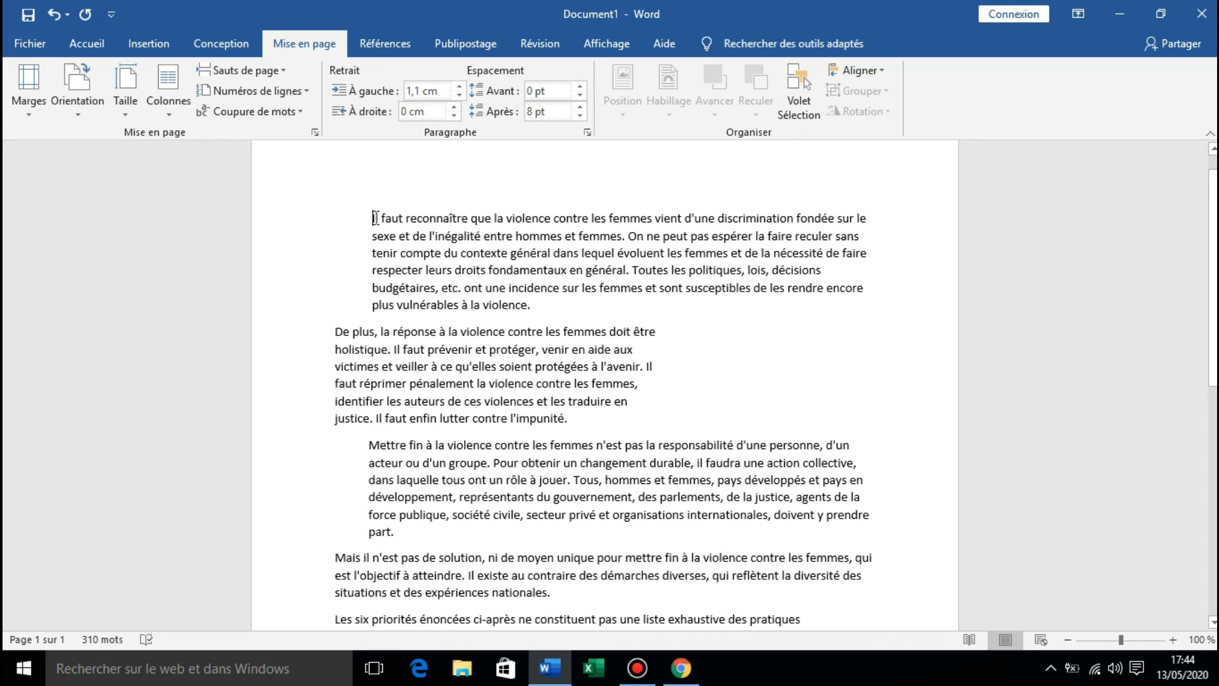
click(579, 107)
click(579, 106)
click(580, 107)
click(579, 107)
click(579, 107)
click(579, 107)
click(579, 107)
click(579, 107)
click(579, 106)
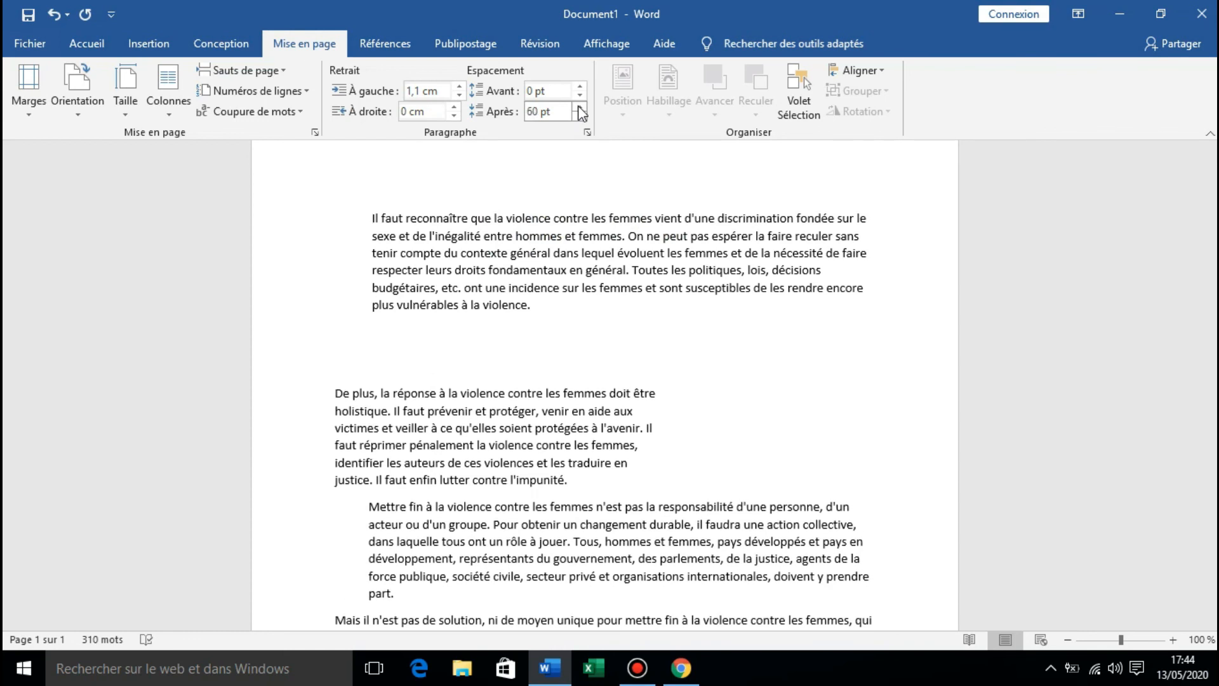
Set the spacing before the first paragraph to 36 pt.
click(579, 86)
click(579, 86)
click(580, 86)
click(579, 86)
click(579, 86)
click(579, 87)
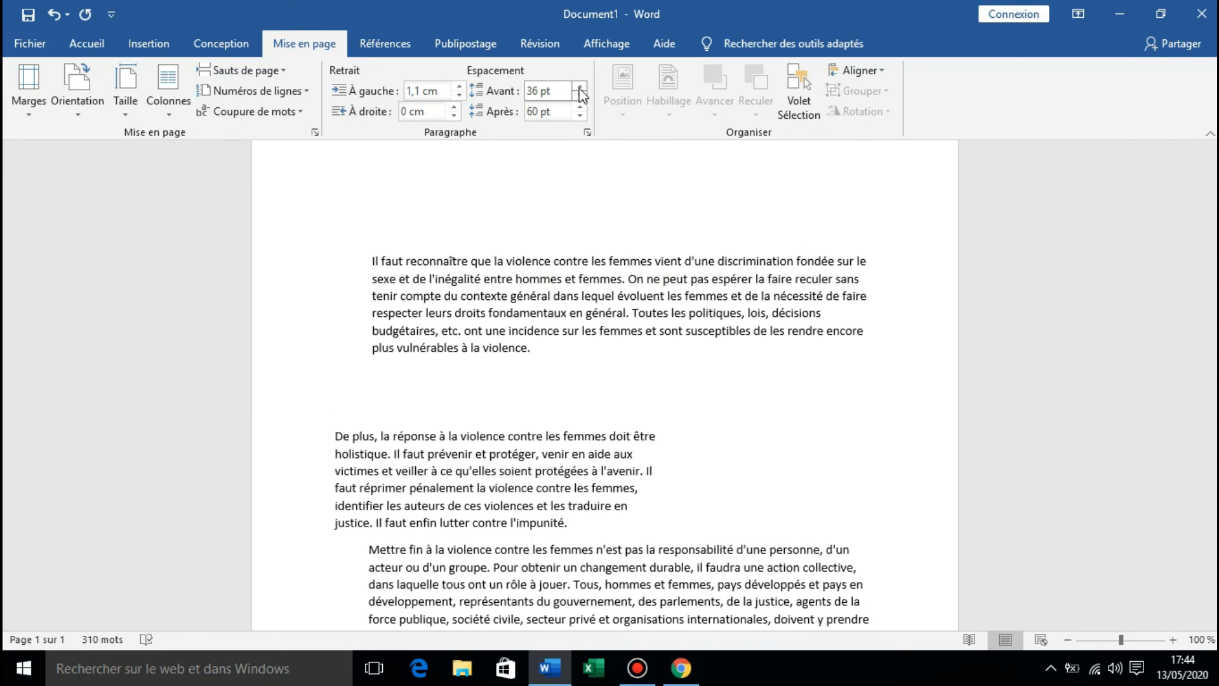